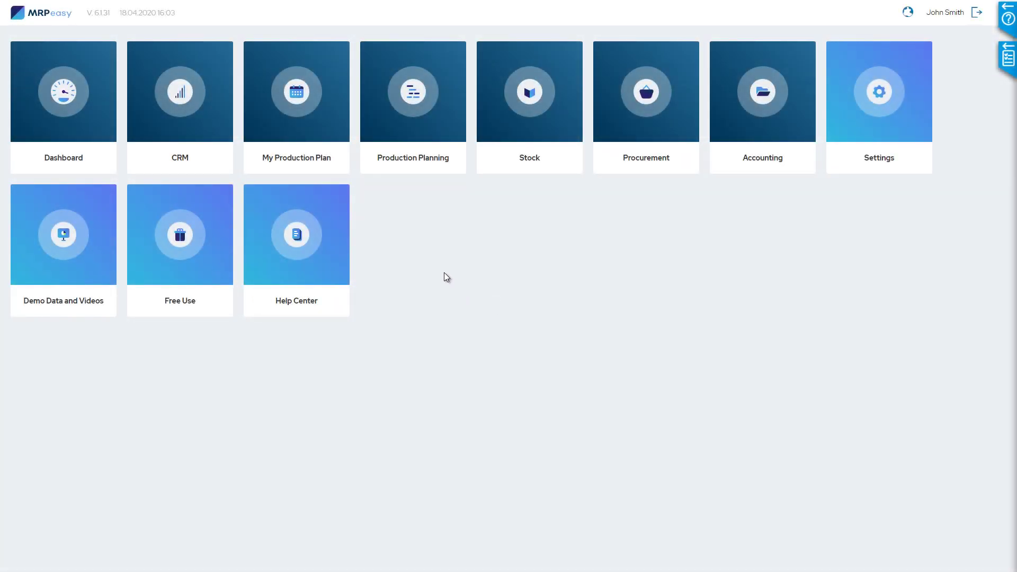
Create and save a customer order for Furniture World LLC: 100 pcs of A00004 Wooden table.
left_click(193, 108)
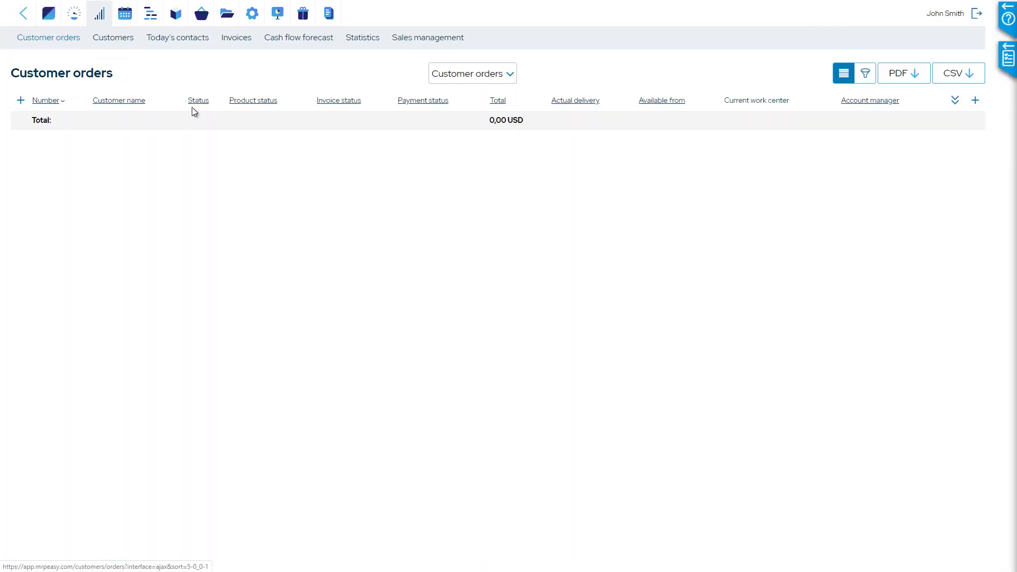
left_click(20, 101)
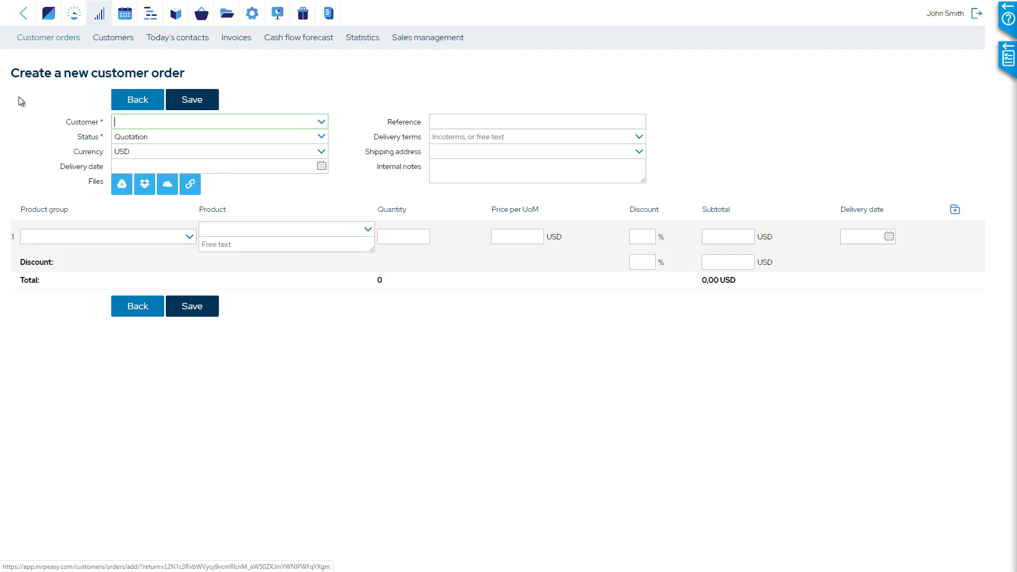
left_click(302, 120)
left_click(288, 157)
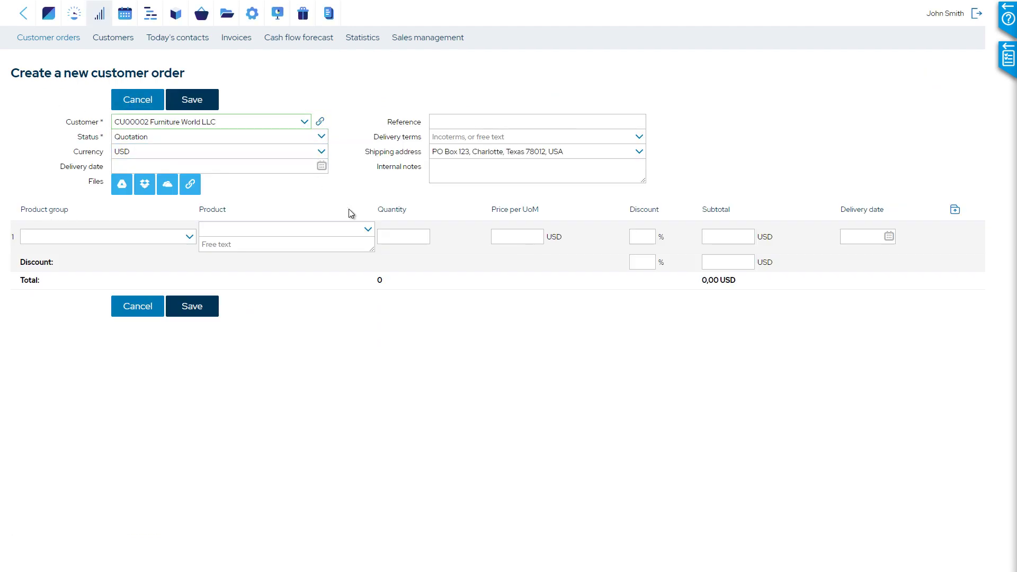
left_click(368, 228)
left_click(336, 290)
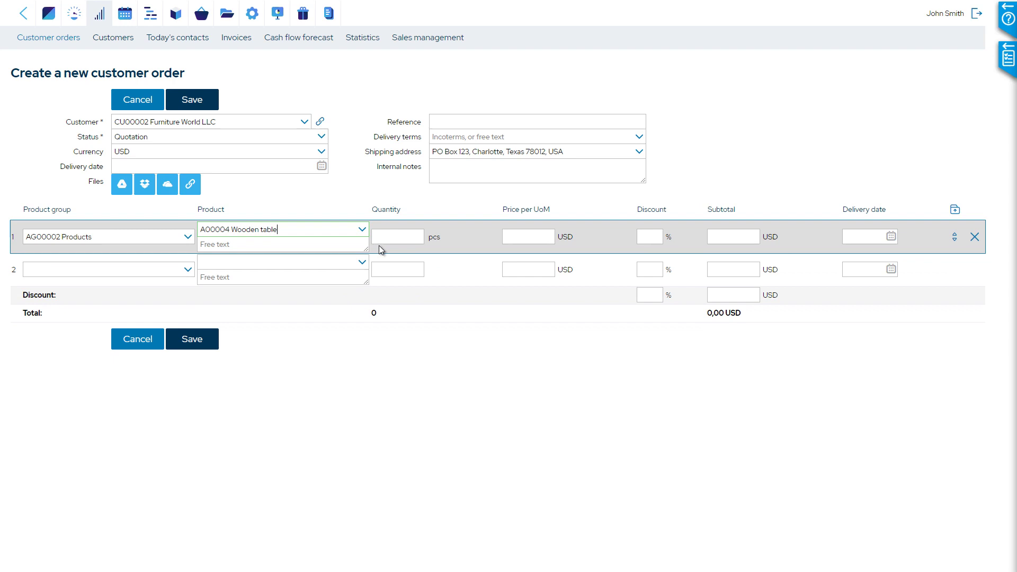
left_click(386, 239)
left_click(203, 340)
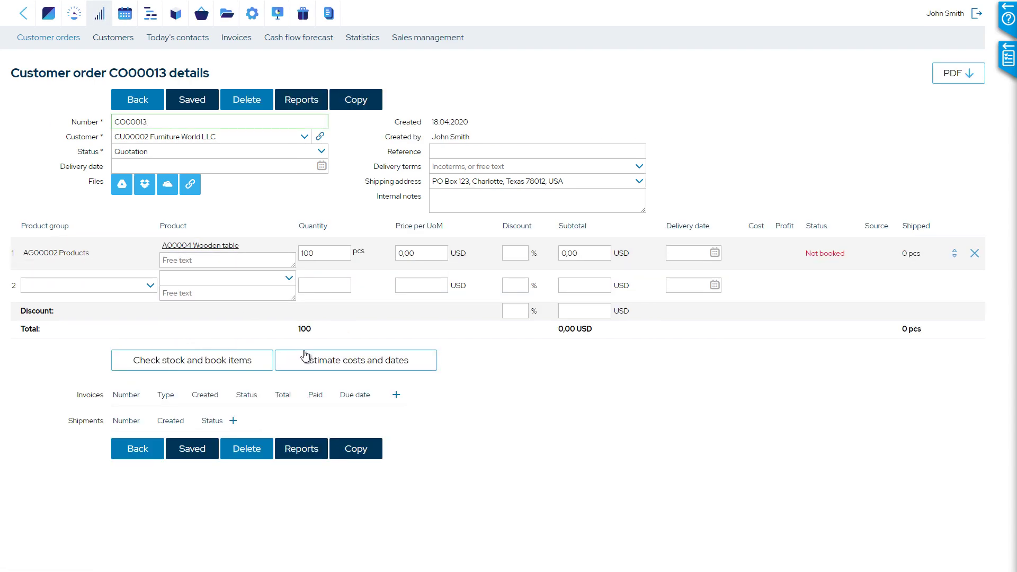
Estimate costs and dates, then set the order price to 4500 USD and save.
left_click(307, 355)
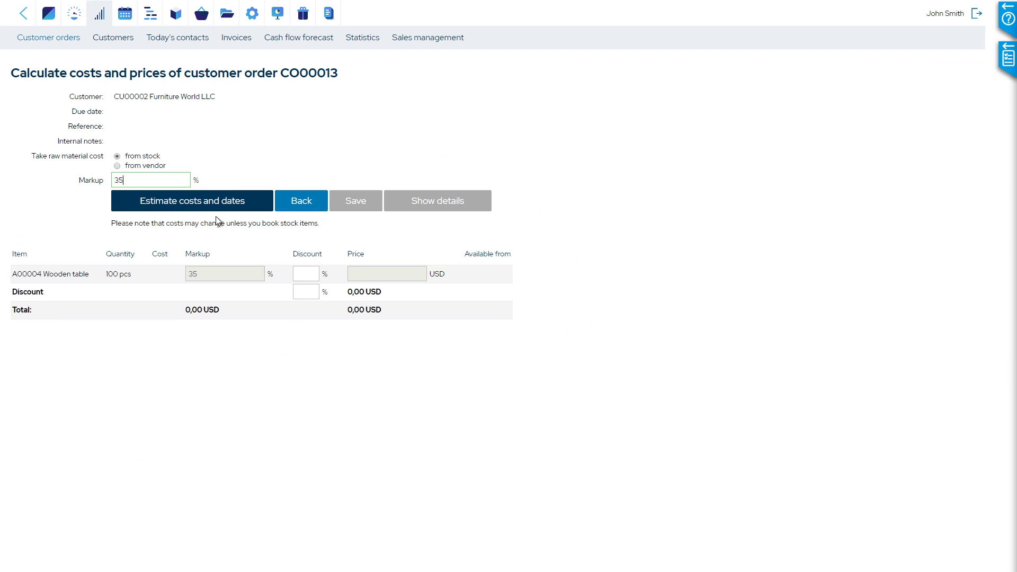
left_click(265, 201)
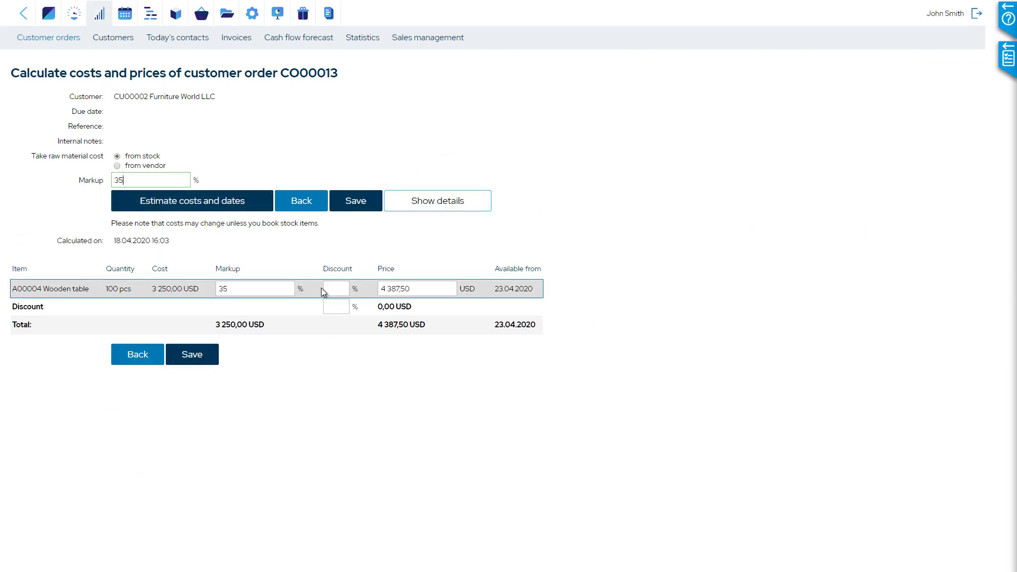
left_click(417, 291)
type("4500")
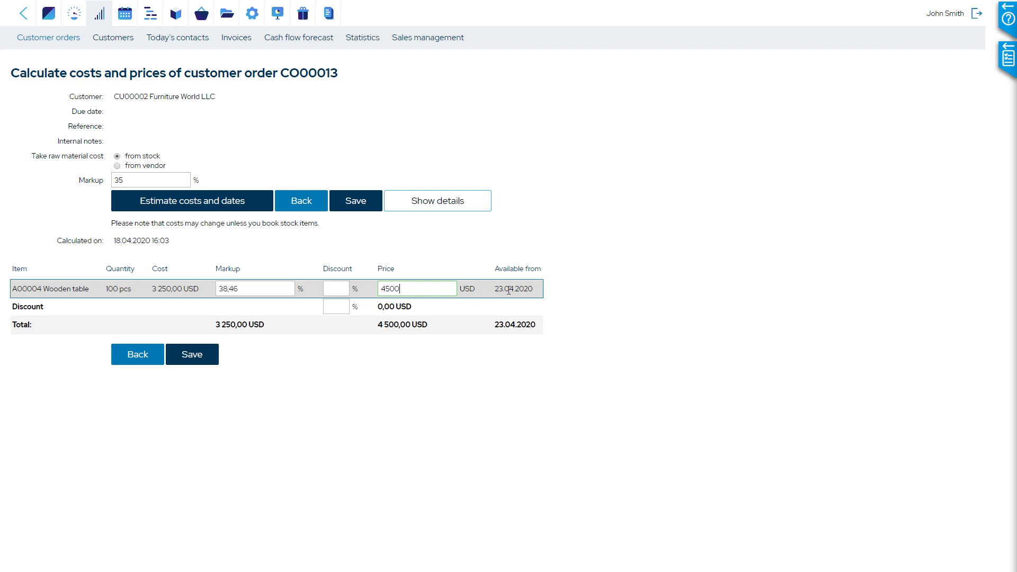
left_click(195, 355)
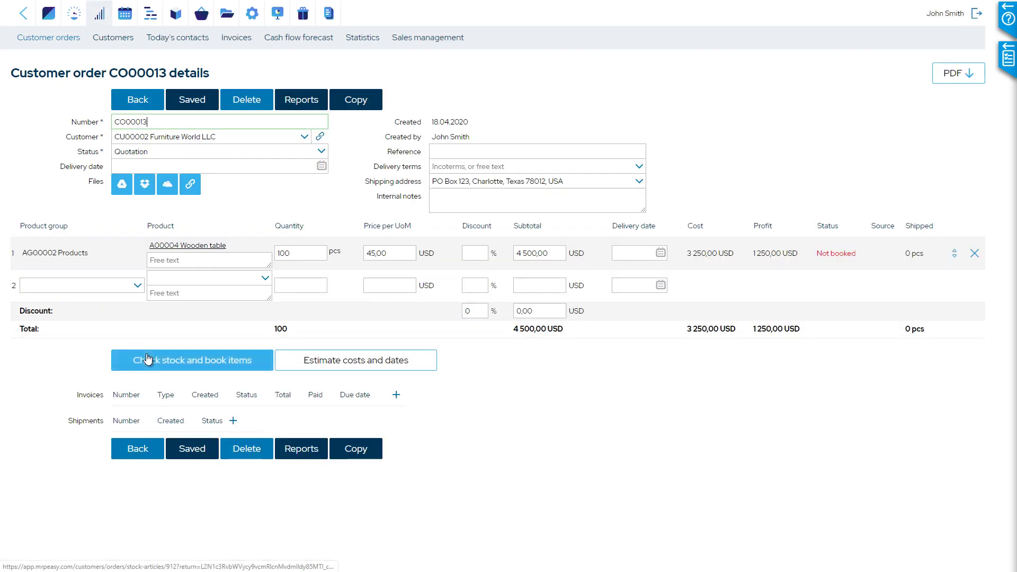
Add a Quotation-type invoice Q00006 for 4 500,00 USD to CO00013.
left_click(396, 394)
left_click(312, 152)
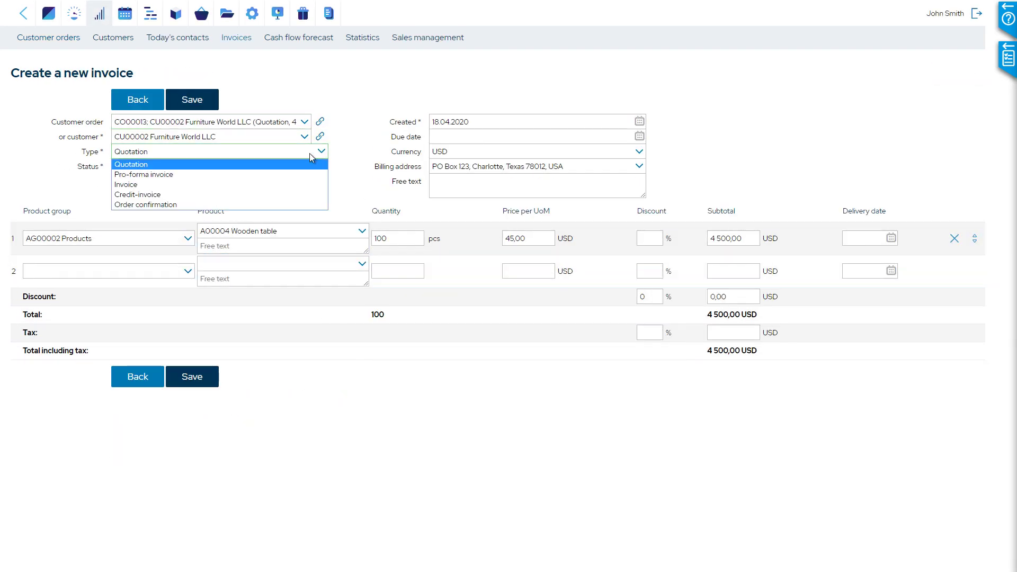
left_click(230, 164)
left_click(206, 100)
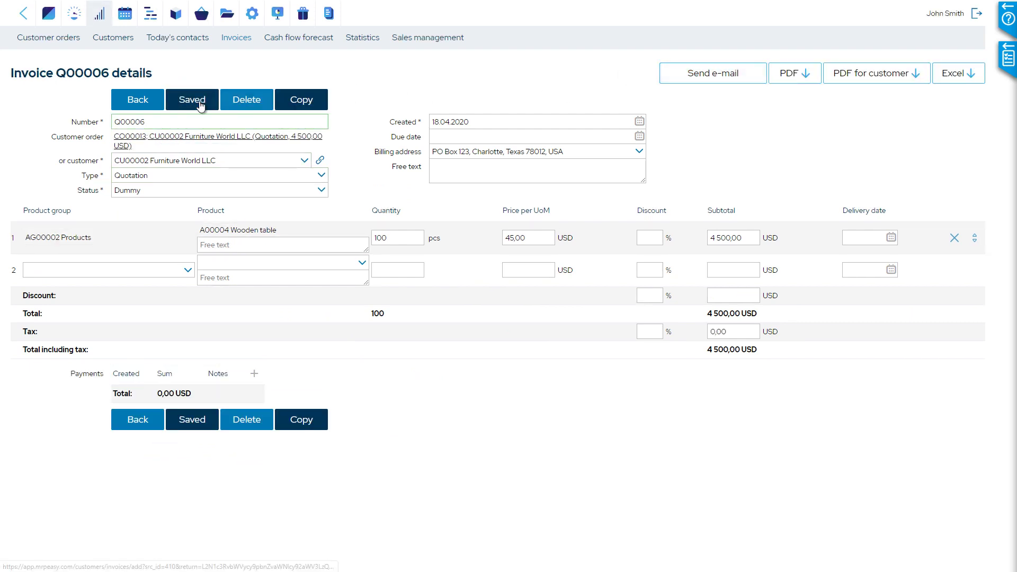
left_click(143, 103)
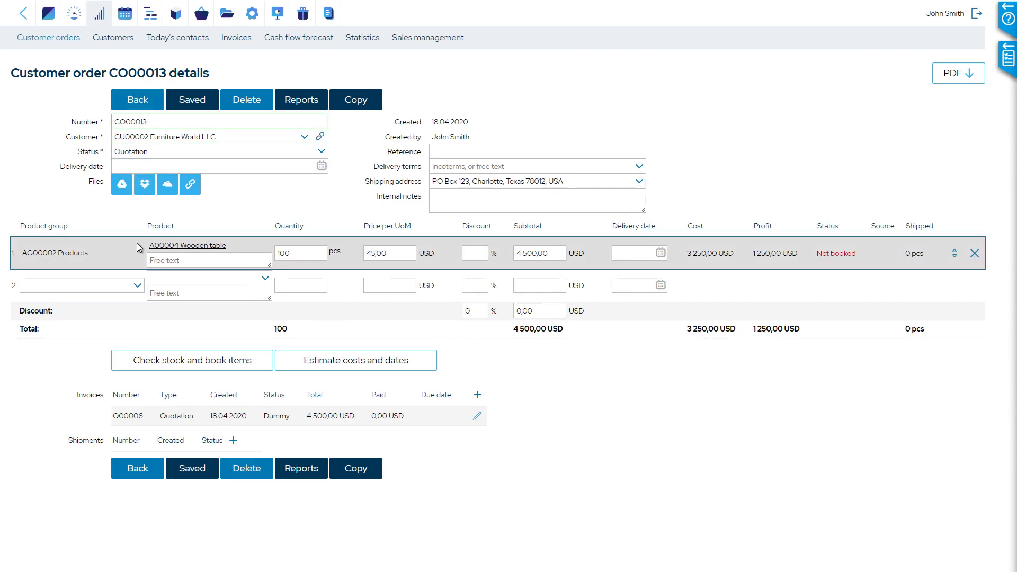
Book all items of CO00013, creating manufacturing orders for missing products (MO00009).
left_click(158, 351)
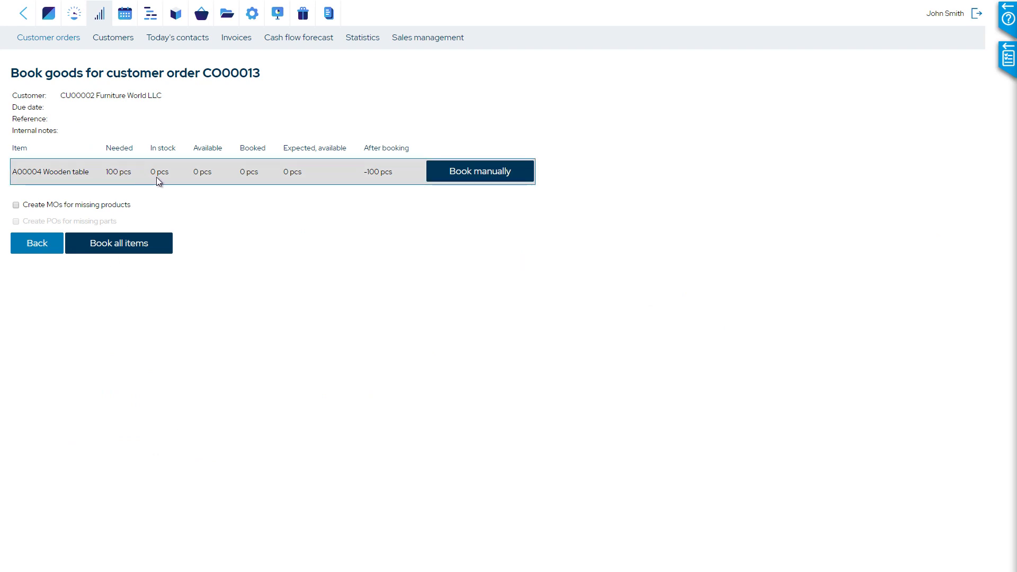
left_click(66, 207)
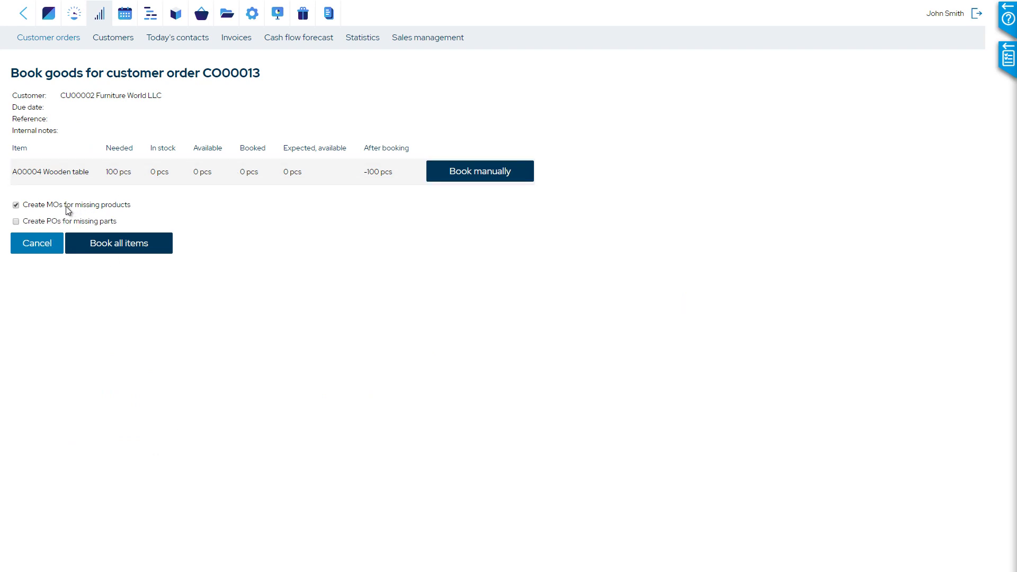
left_click(108, 247)
left_click(549, 52)
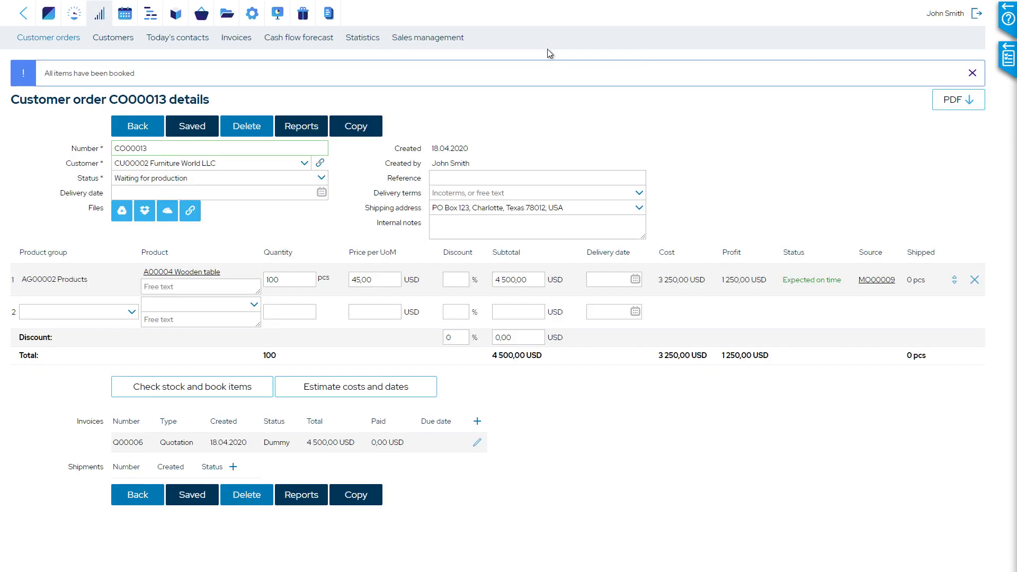
From the production schedule, save manufacturing order MO00010 for 100 pcs of A00004 Wooden table.
left_click(151, 13)
left_click(142, 38)
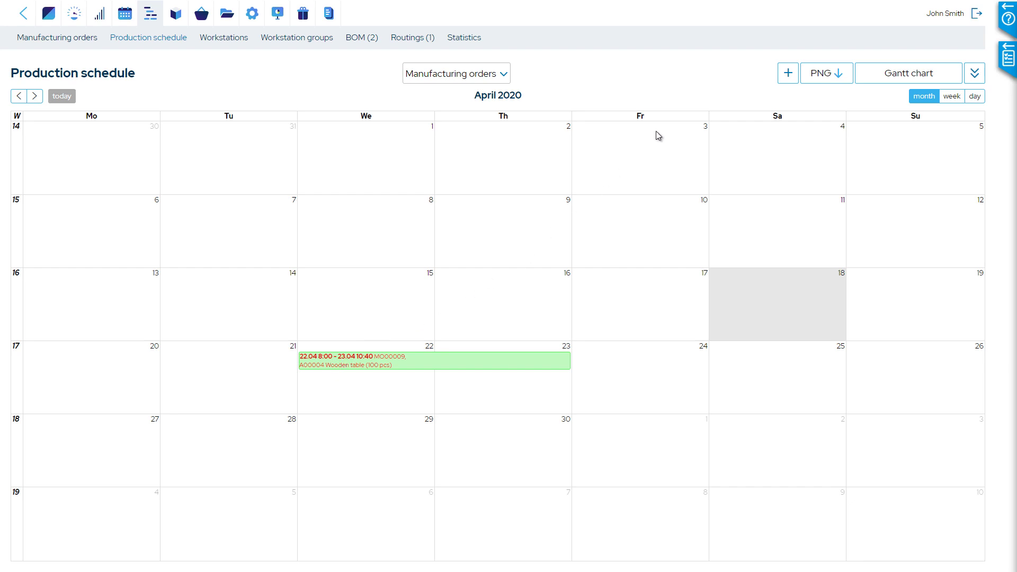
left_click(787, 73)
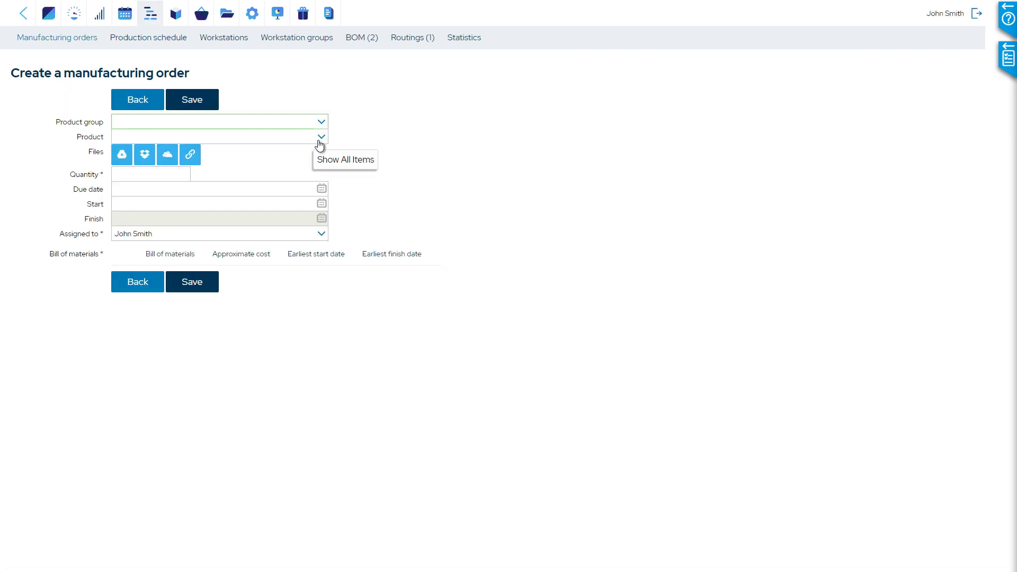
left_click(320, 138)
left_click(290, 160)
left_click(163, 176)
type("100")
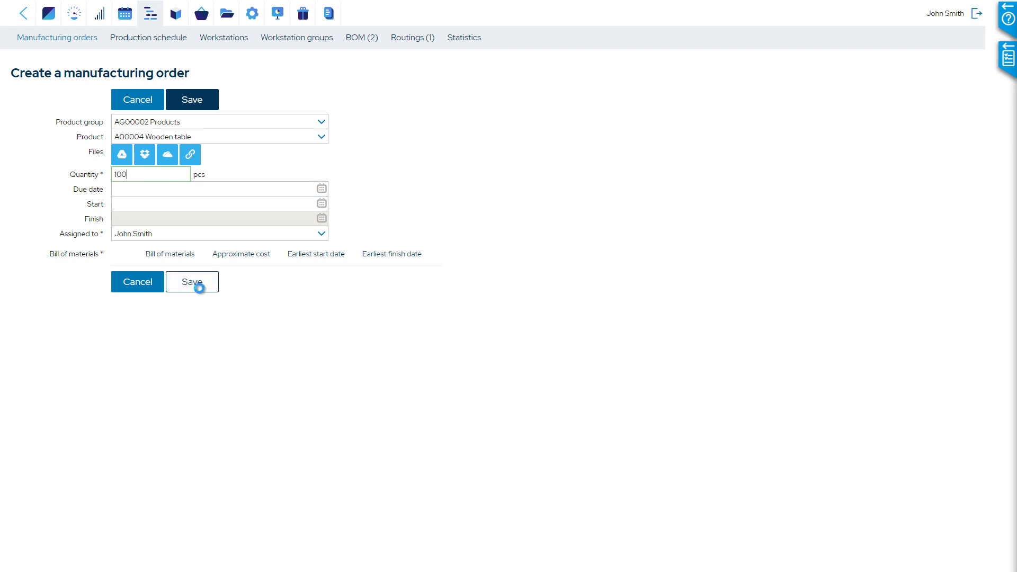
left_click(200, 284)
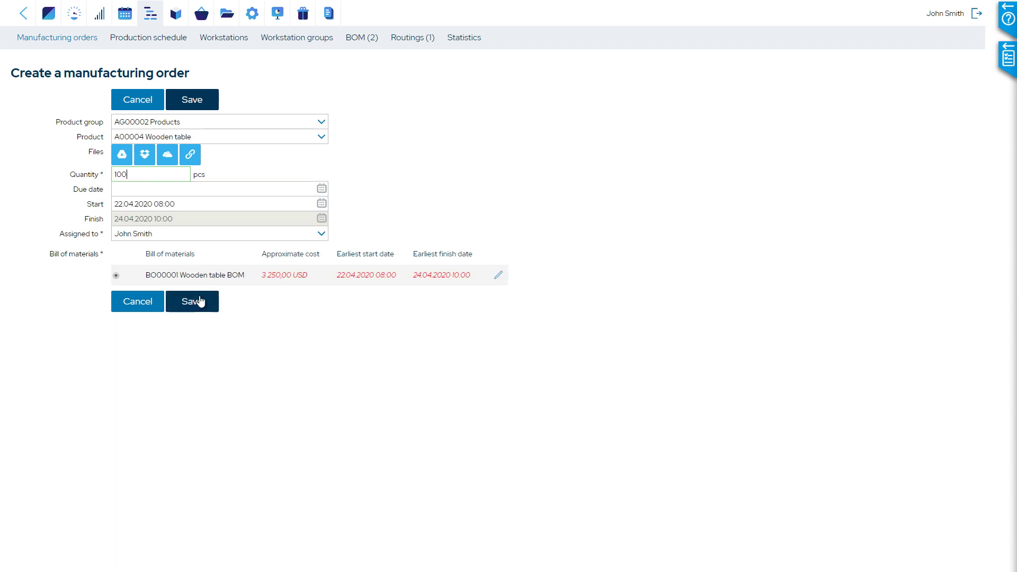
left_click(200, 305)
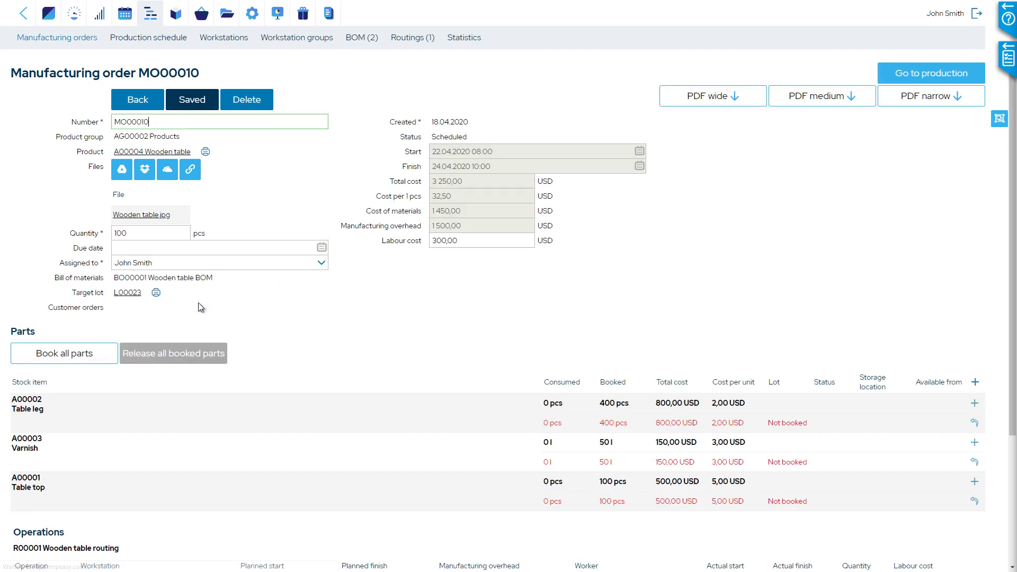
Reschedule MO00009 in the production calendar to its earliest start, 22.04.2020.
left_click(24, 14)
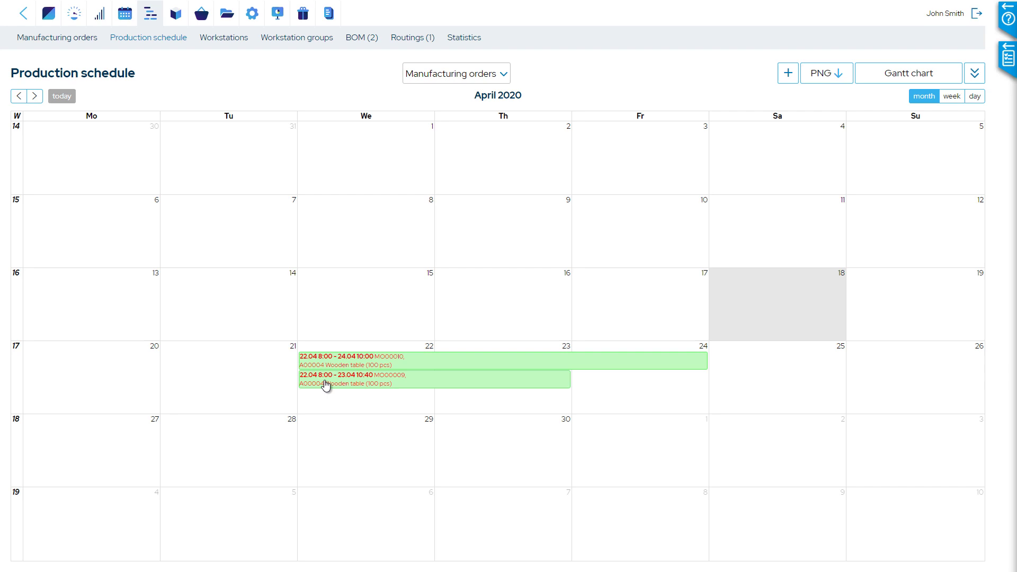
left_click_drag(325, 385, 536, 298)
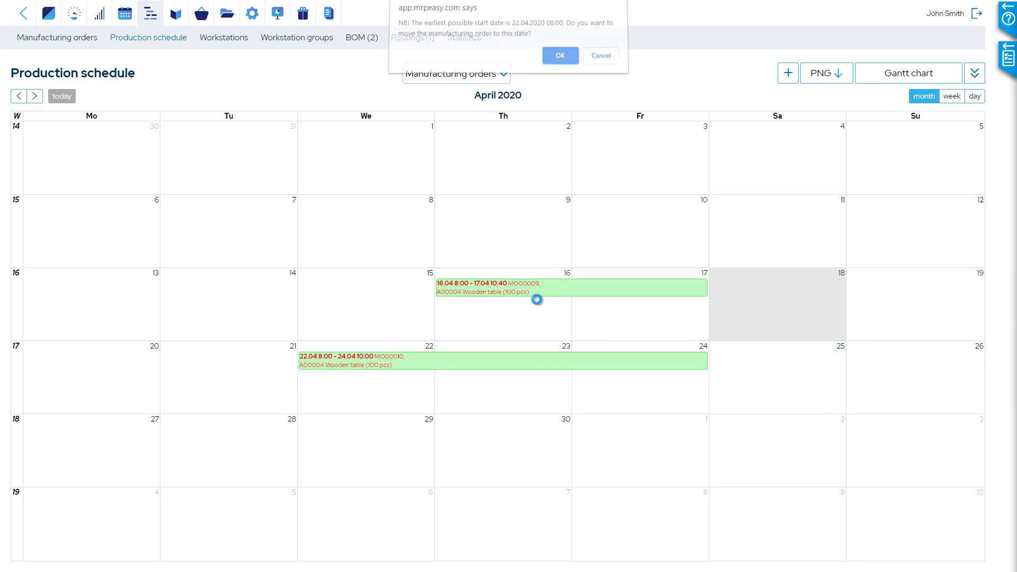
left_click(560, 61)
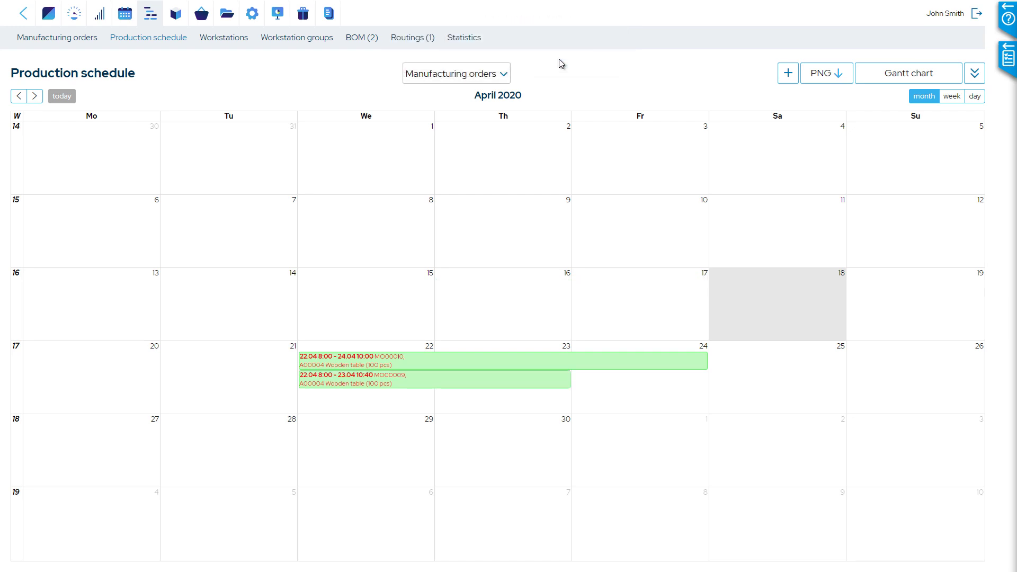
Show the Gantt chart by manufacturing orders with MO00009 and MO00010 operations expanded.
left_click(890, 73)
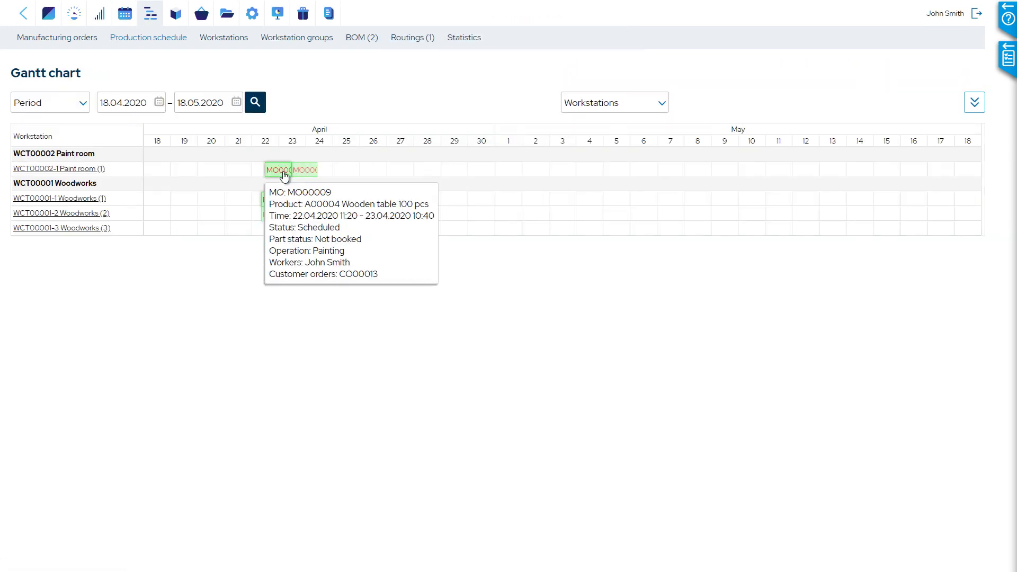
left_click(596, 105)
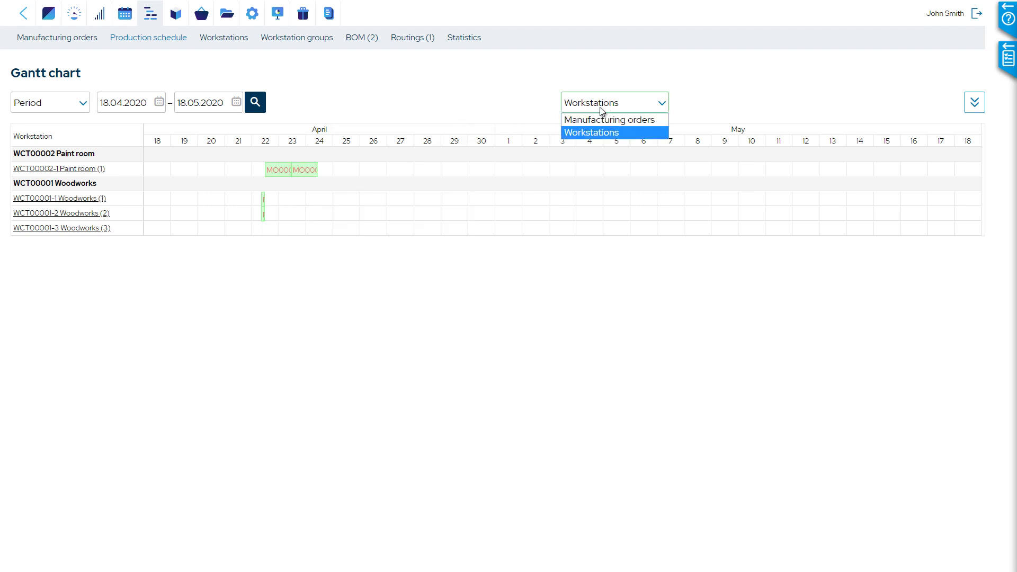
left_click(587, 118)
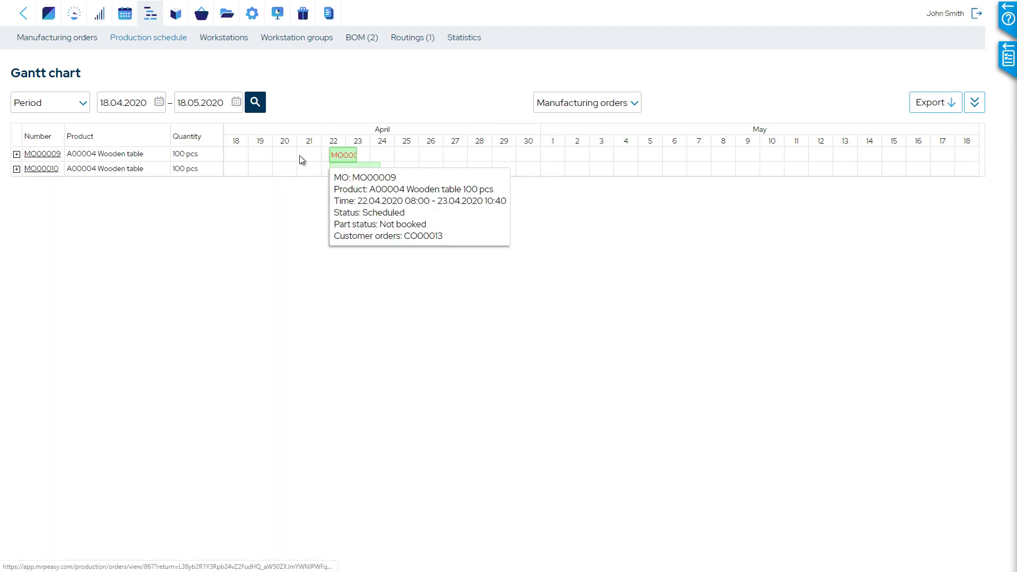
left_click(17, 155)
left_click(17, 202)
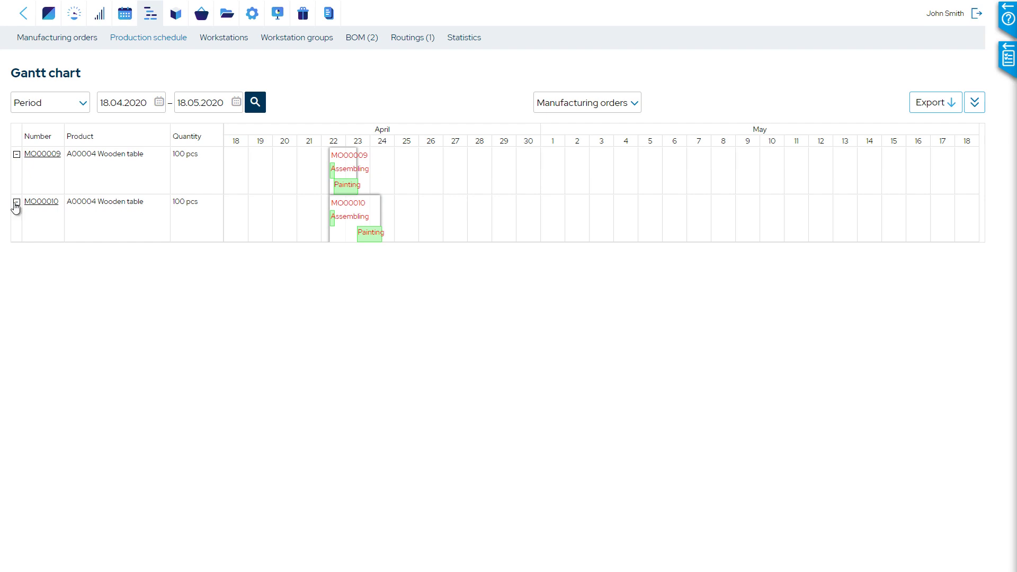
In purchase order requirements, select the table leg and table top rows.
left_click(202, 15)
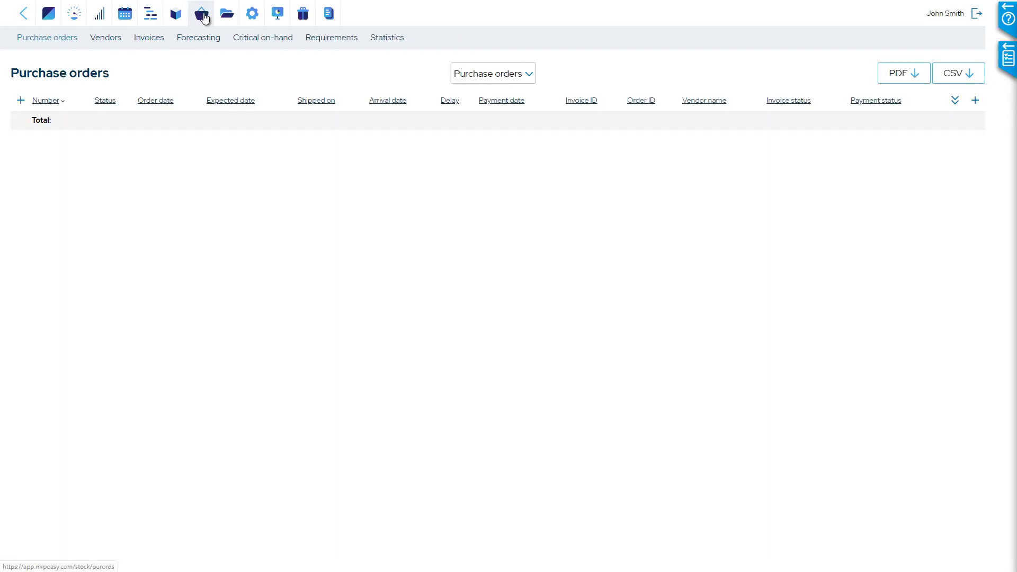
left_click(322, 38)
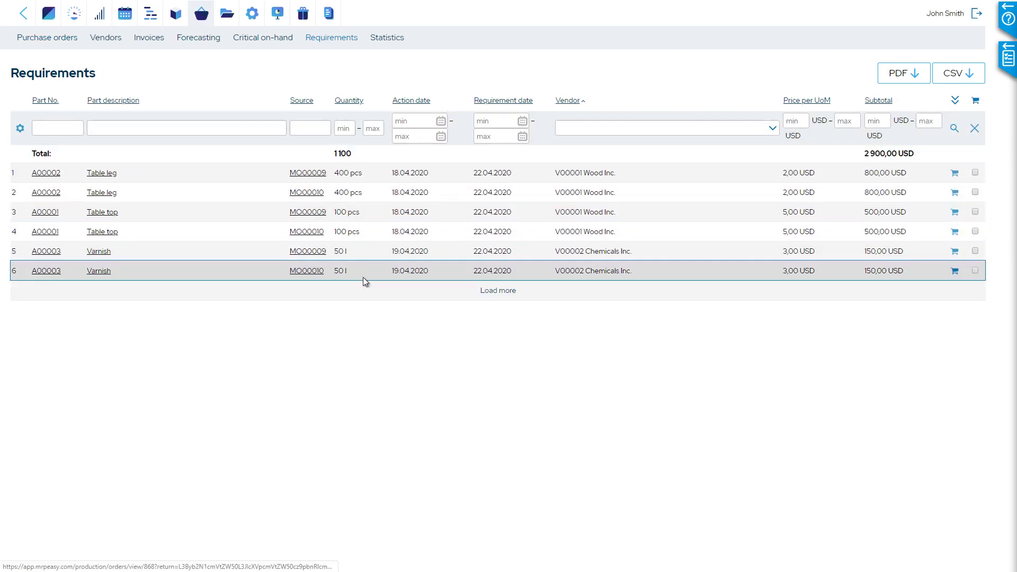
left_click(975, 173)
left_click(975, 212)
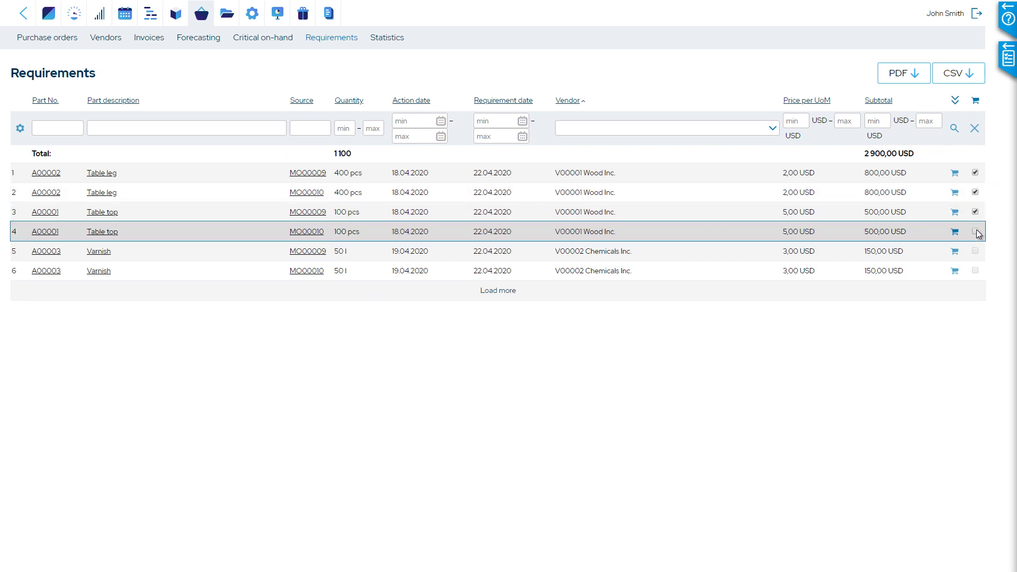
left_click(975, 232)
Create purchase order PO00010 from Wood Inc. with arrival date now and save it as received.
left_click(973, 97)
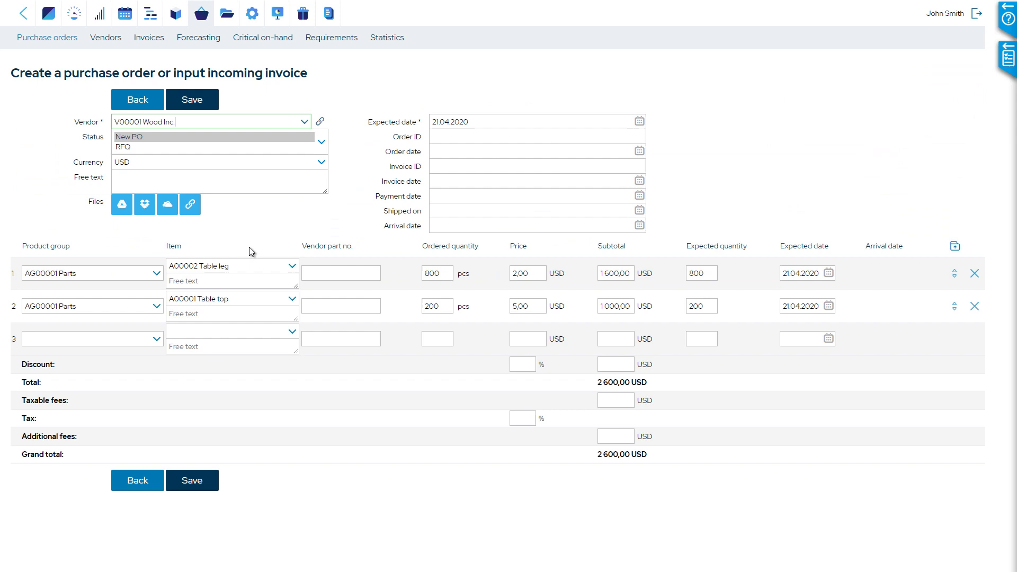
left_click(439, 308)
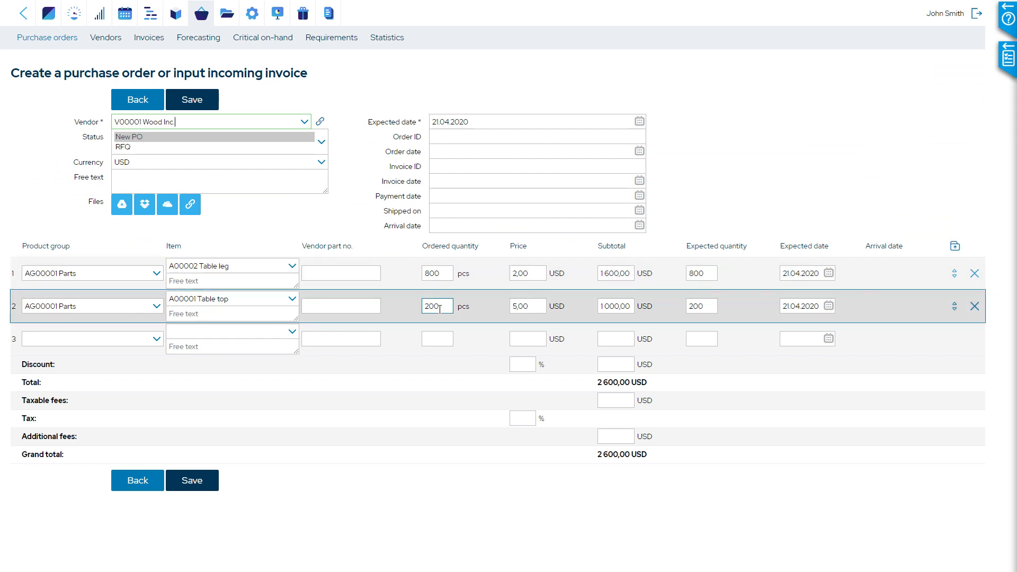
left_click(529, 308)
left_click(479, 228)
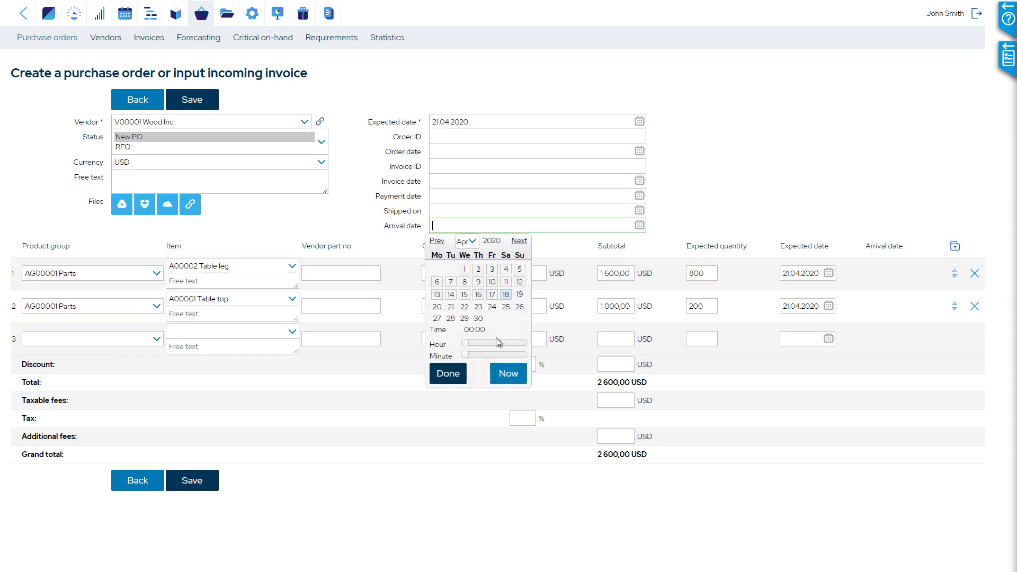
left_click(503, 374)
left_click(449, 373)
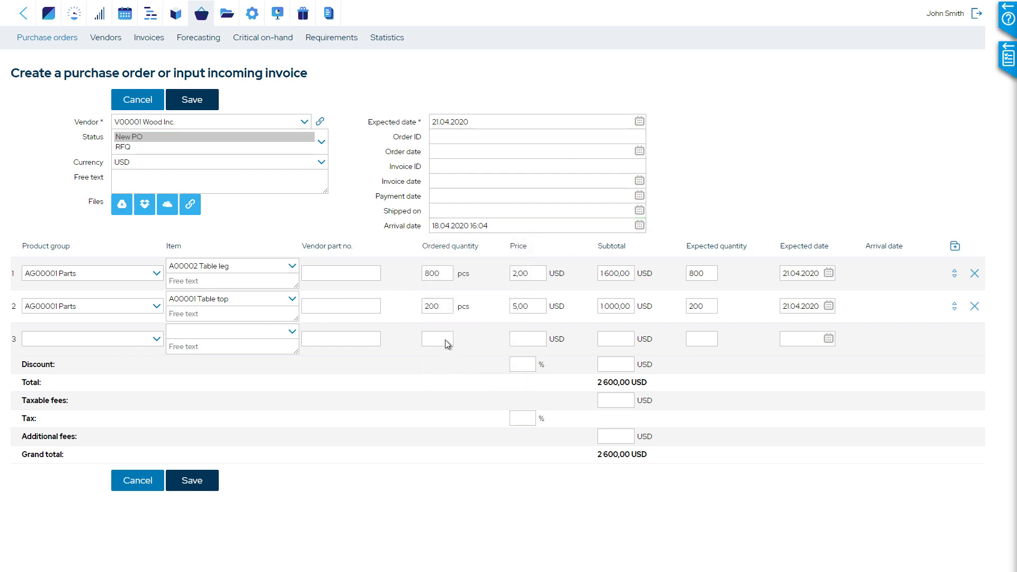
left_click(197, 99)
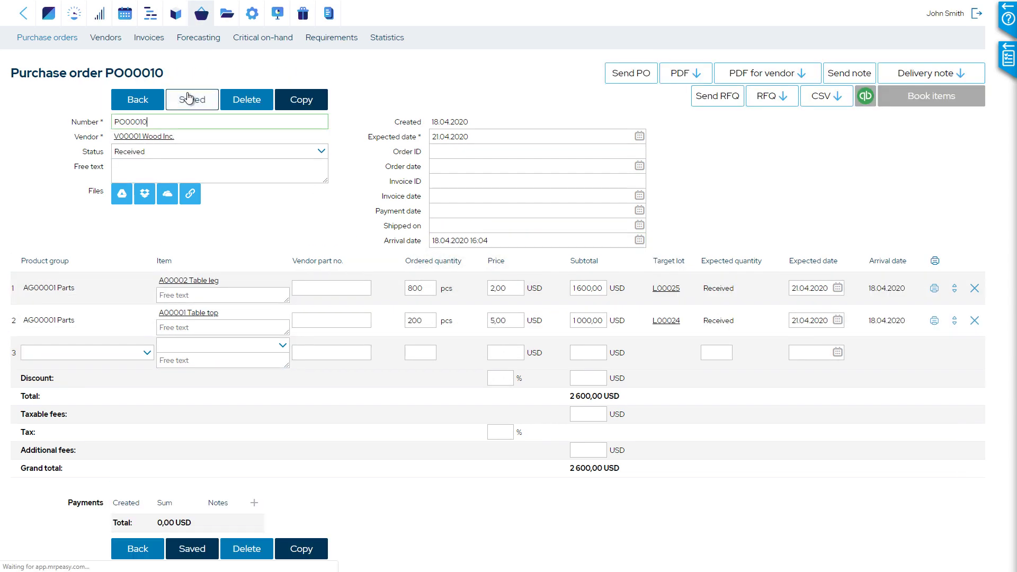
Order 100 l of Varnish as PO00011 with arrival date now and save it.
left_click(147, 96)
left_click(975, 172)
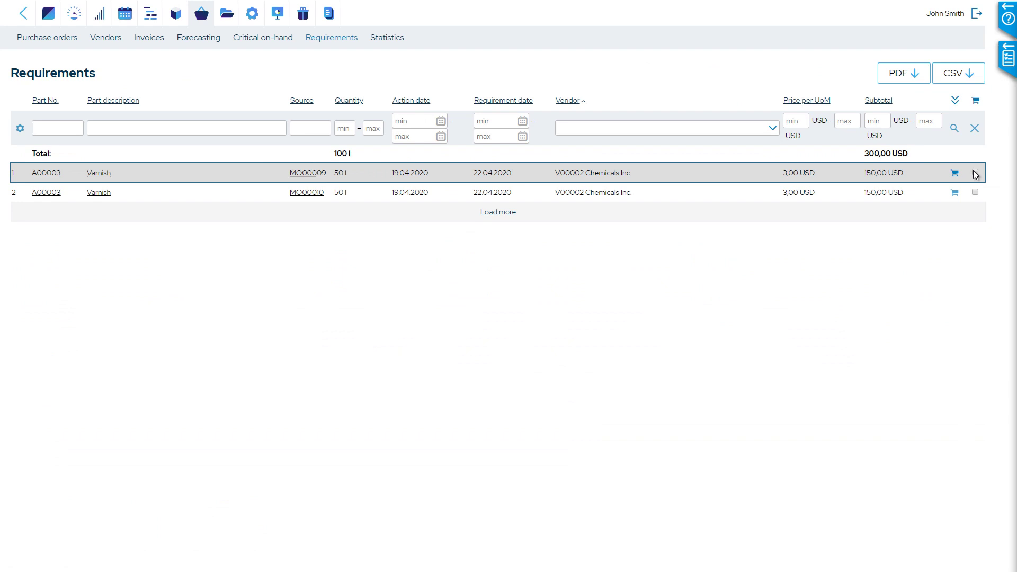
left_click(975, 192)
left_click(975, 100)
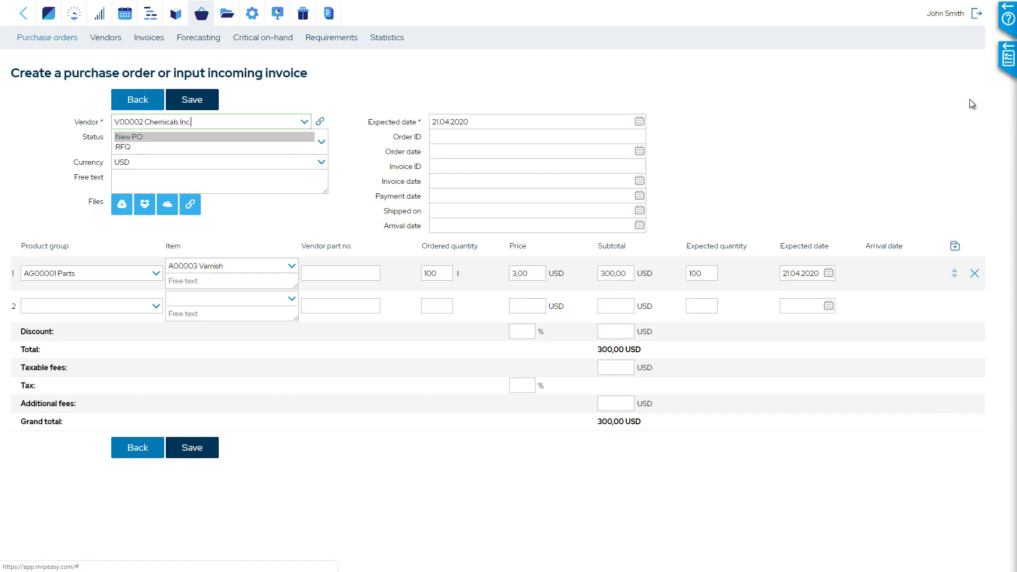
left_click(552, 228)
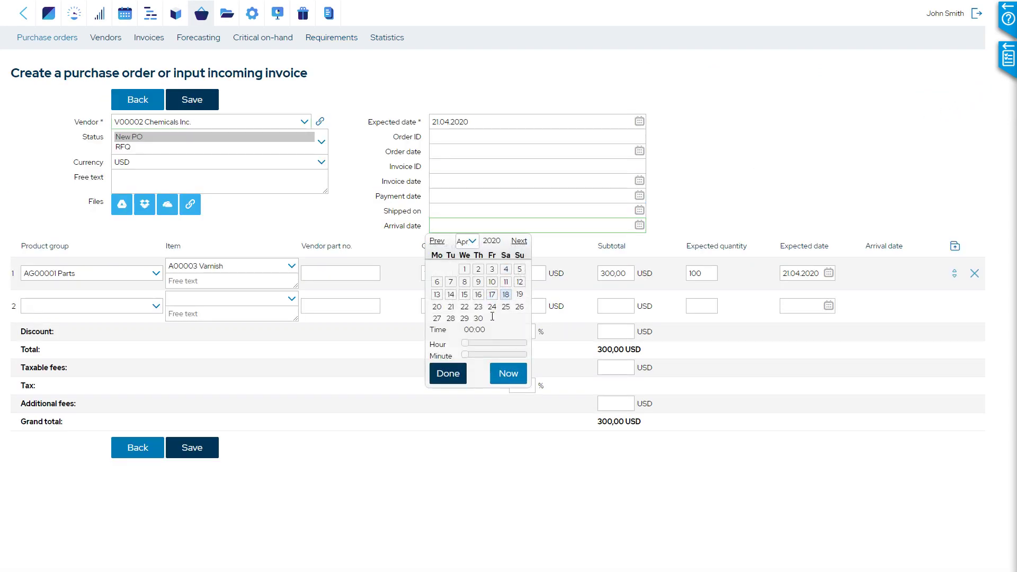
left_click(510, 372)
left_click(202, 93)
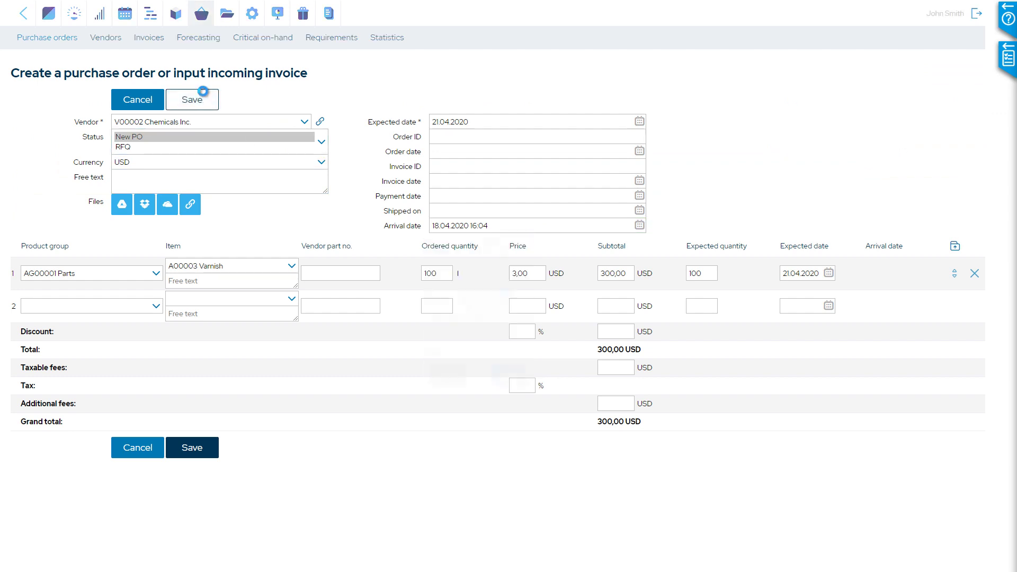
Open the stock items list.
left_click(180, 17)
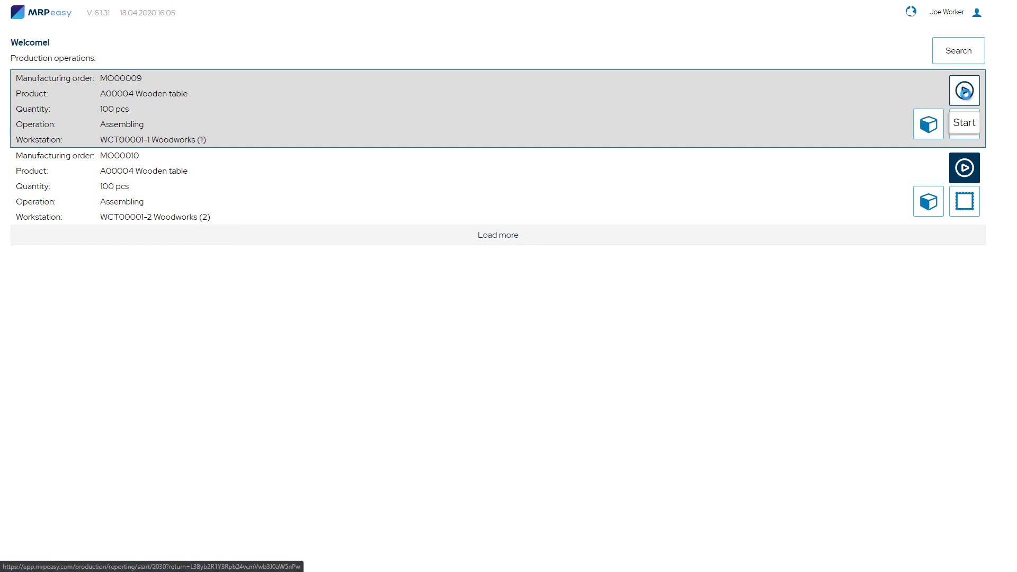
Start and finish MO00009's Assembling operation, confirming 100 pcs made.
left_click(966, 95)
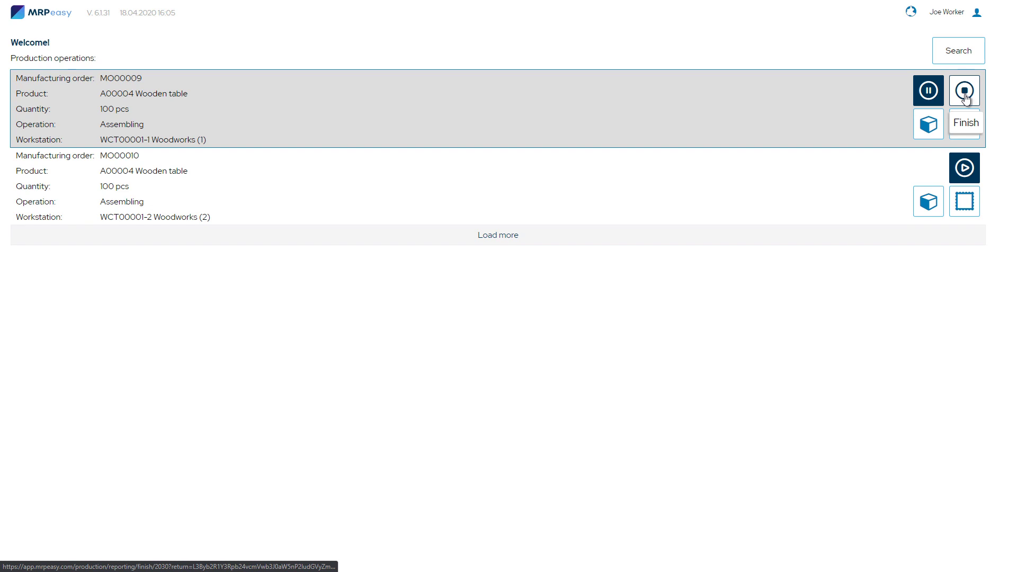
left_click(965, 95)
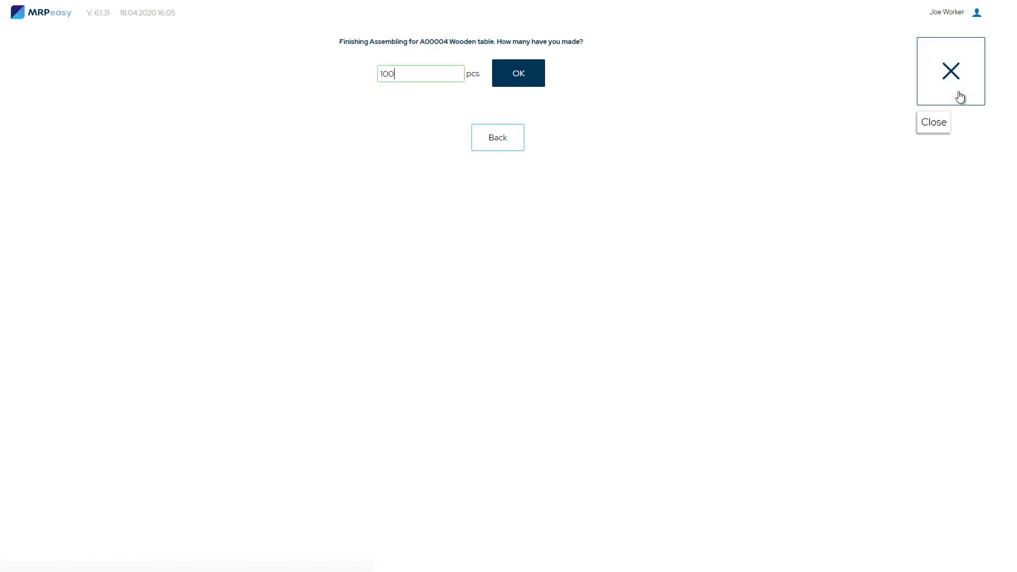
left_click(504, 81)
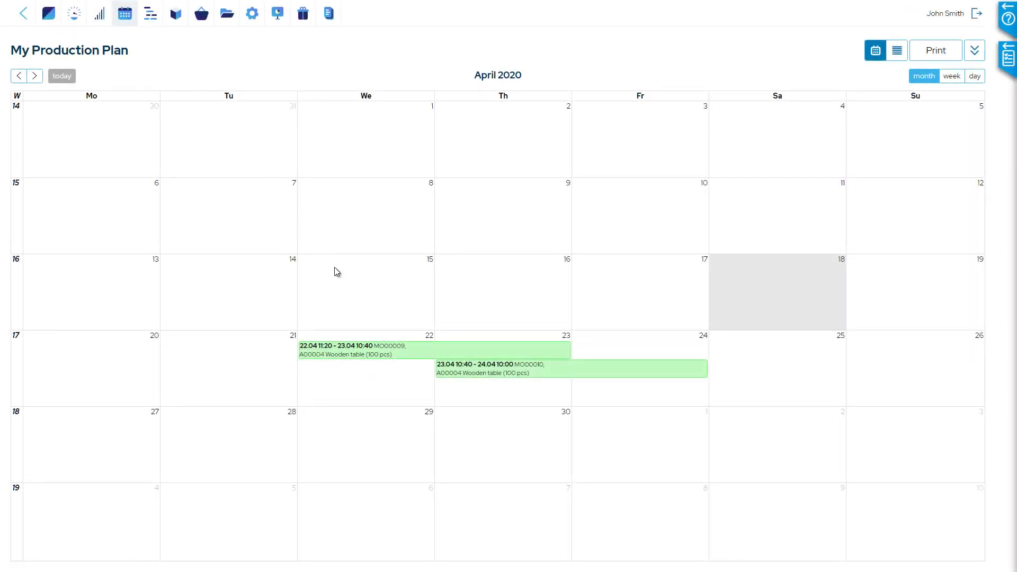
Start and stop MO00009's Painting with 100 pcs, then finish production of MO00009.
left_click(385, 352)
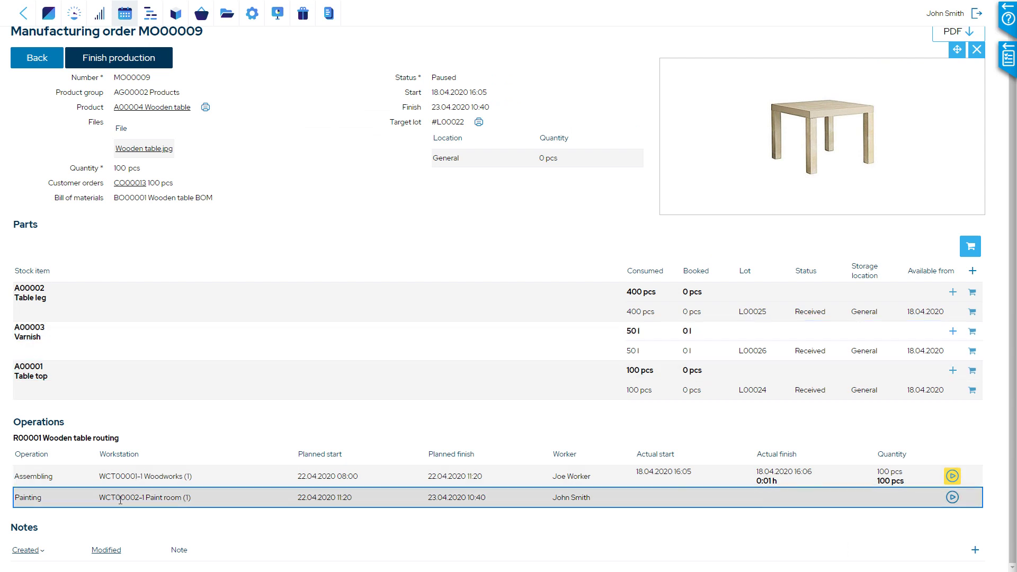
left_click(952, 496)
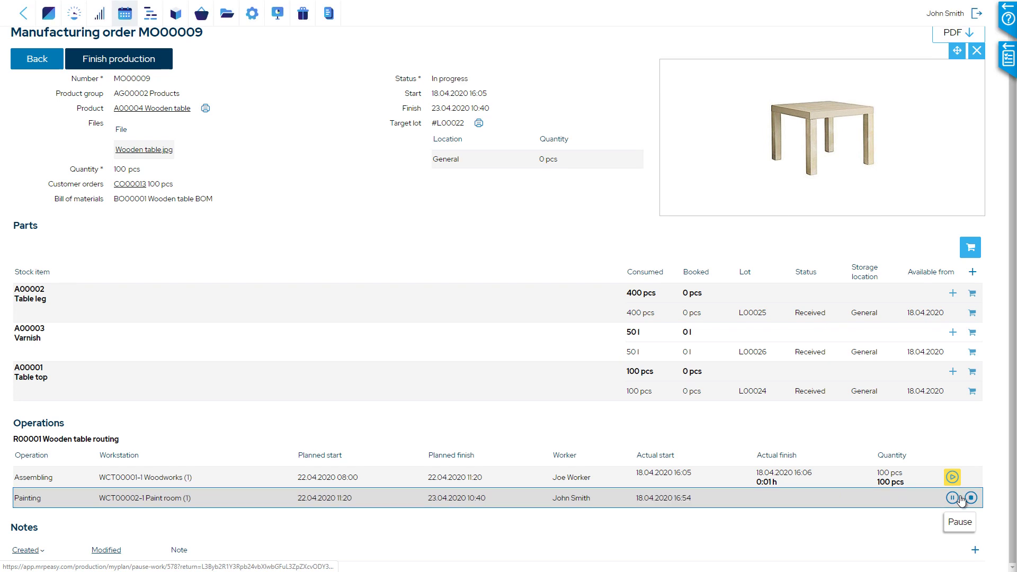
left_click(967, 498)
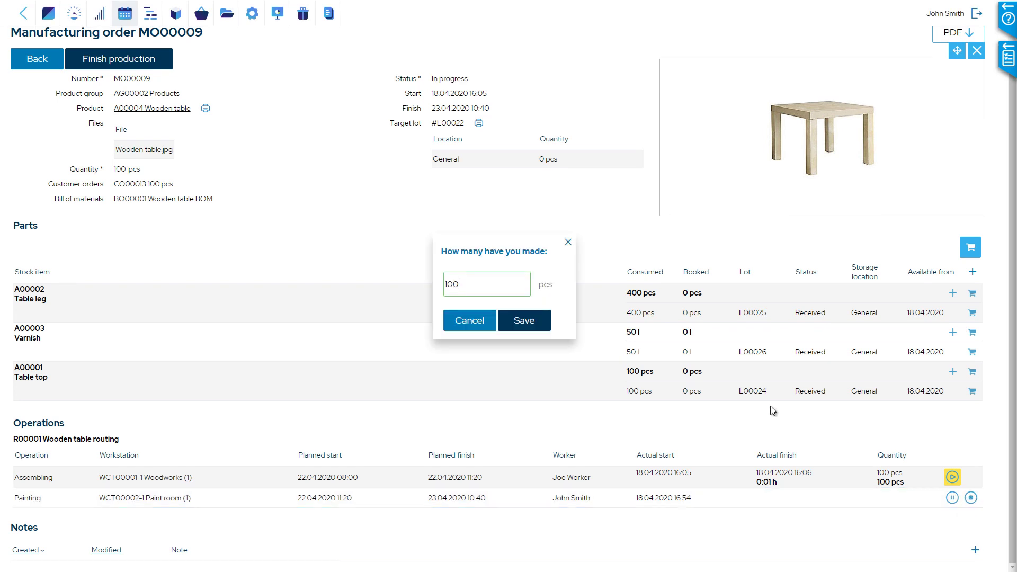
left_click(545, 320)
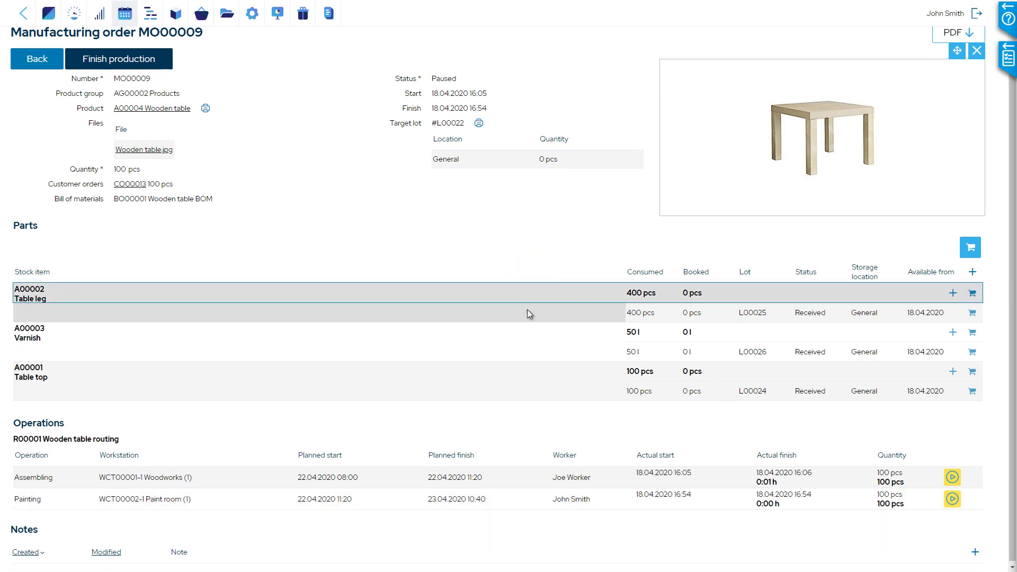
left_click(151, 57)
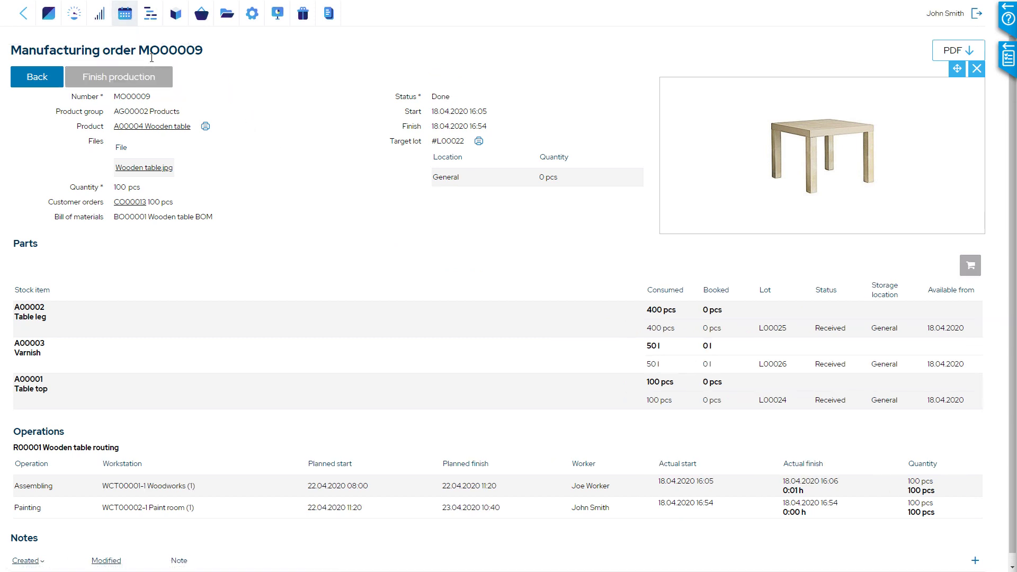
Open customer order CO00013 from the customer orders sales pipeline board.
left_click(105, 14)
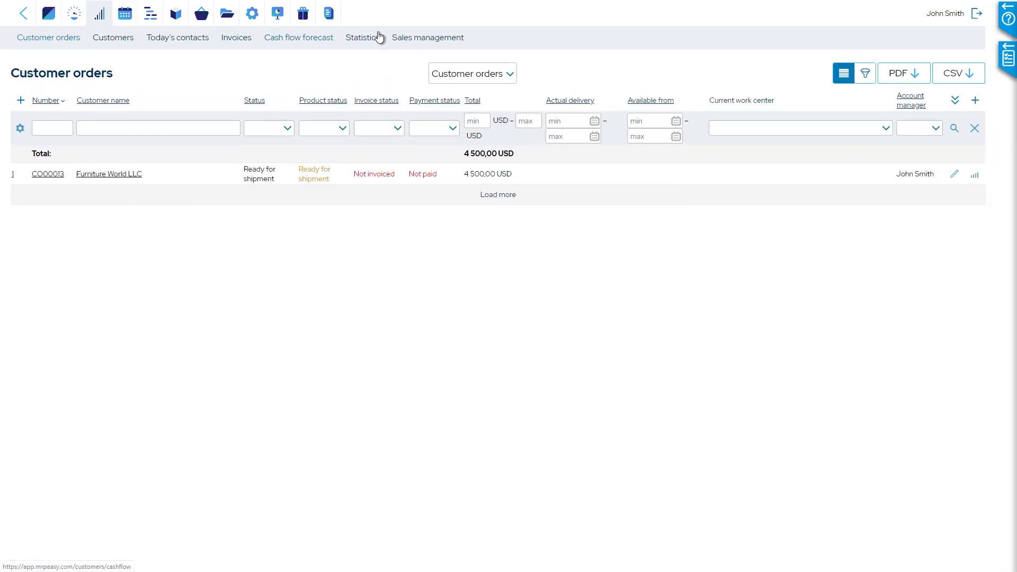
left_click(866, 75)
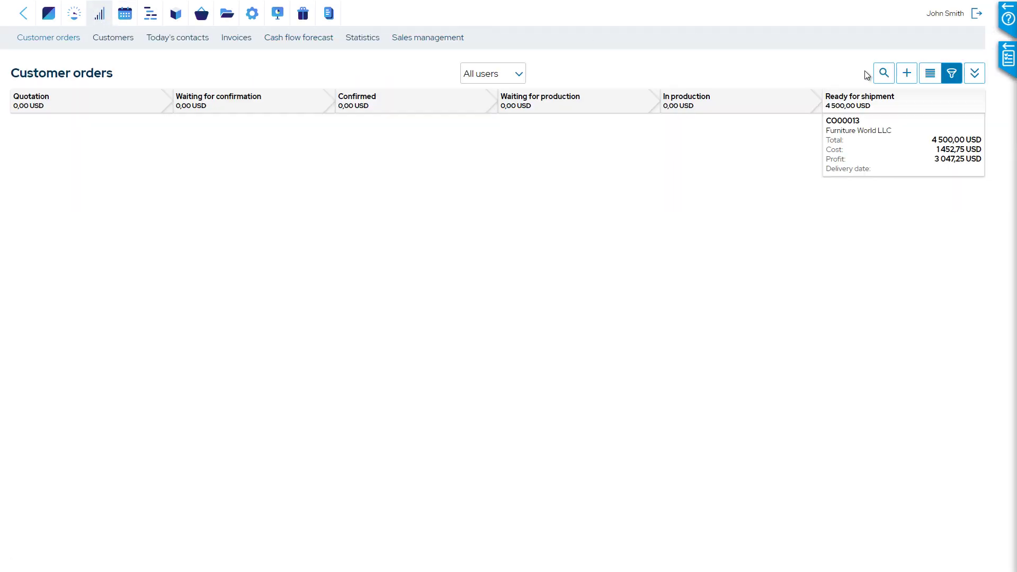
left_click(859, 148)
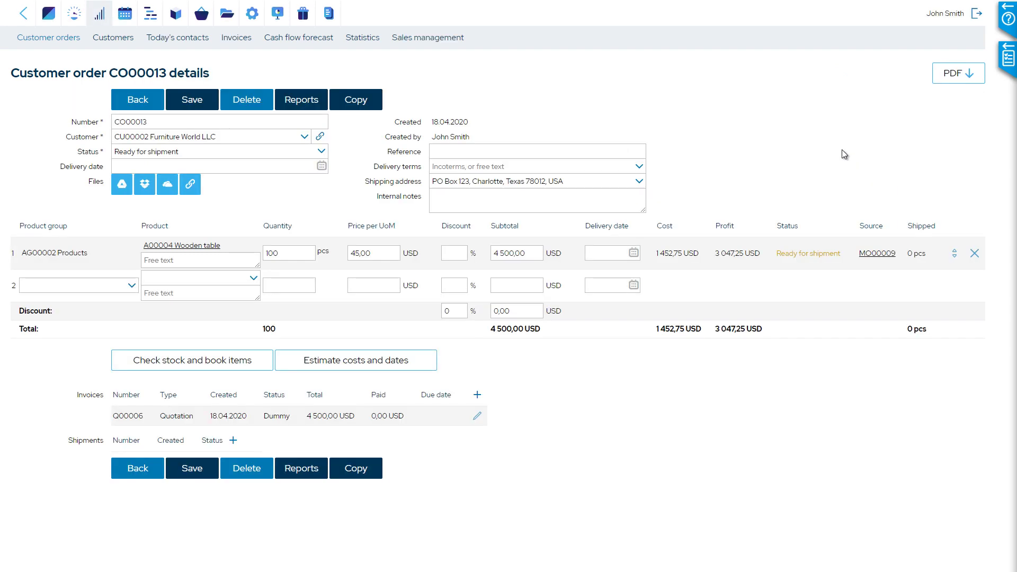
Add and save an Unpaid invoice for CO00013's 100 tables, totalling 4 500,00 USD.
left_click(478, 394)
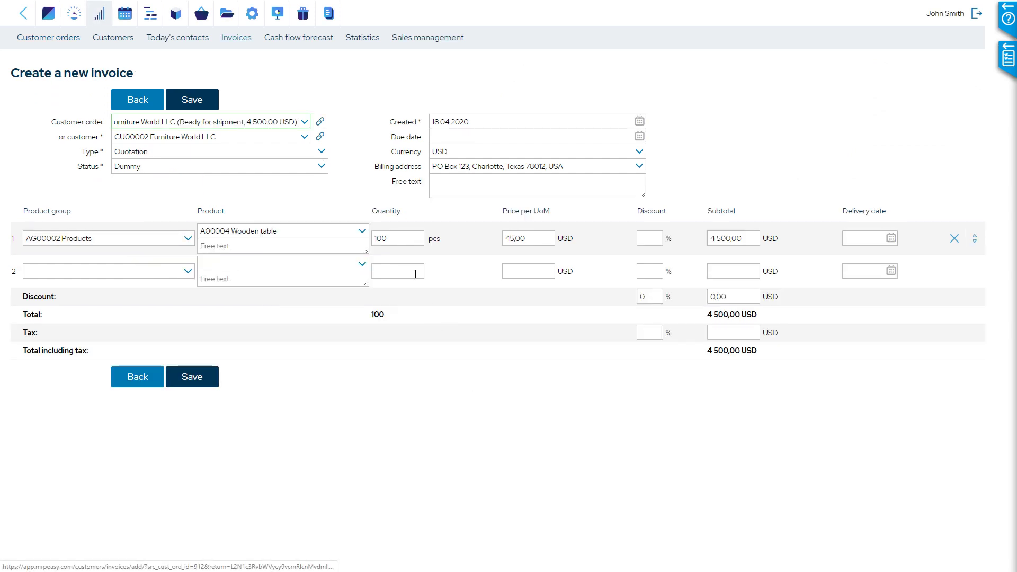
left_click(315, 153)
left_click(300, 182)
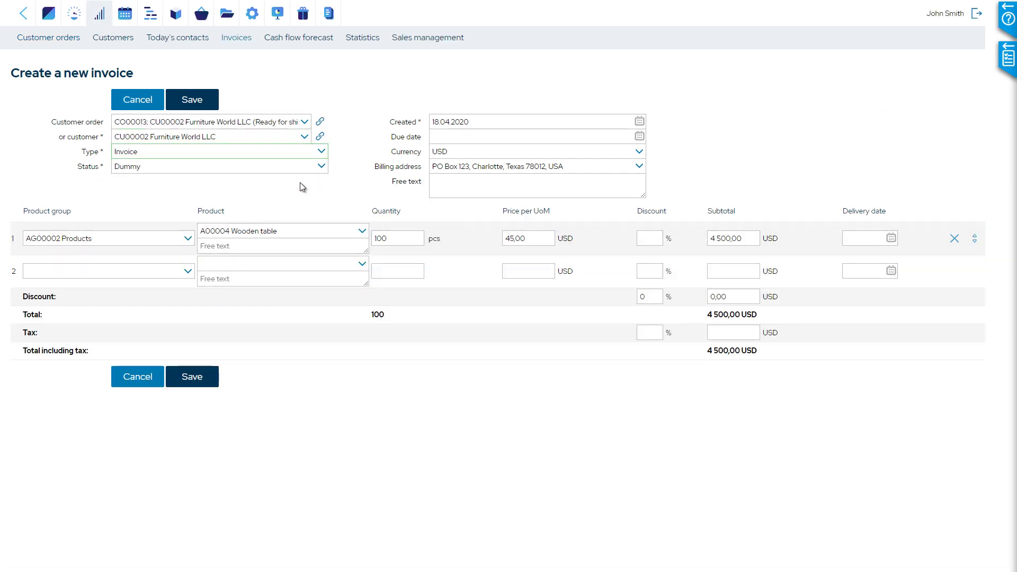
left_click(290, 168)
left_click(276, 187)
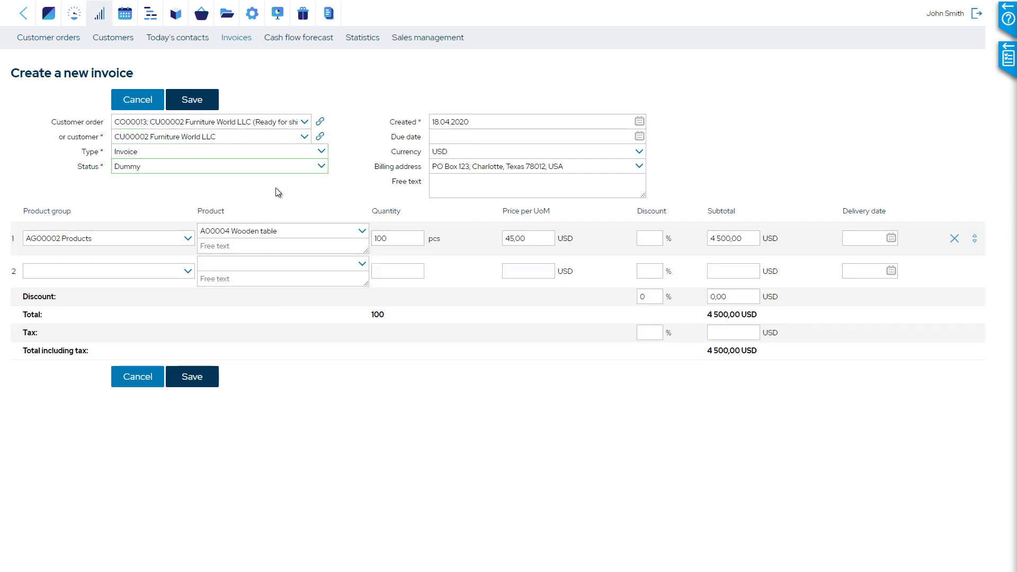
left_click(197, 101)
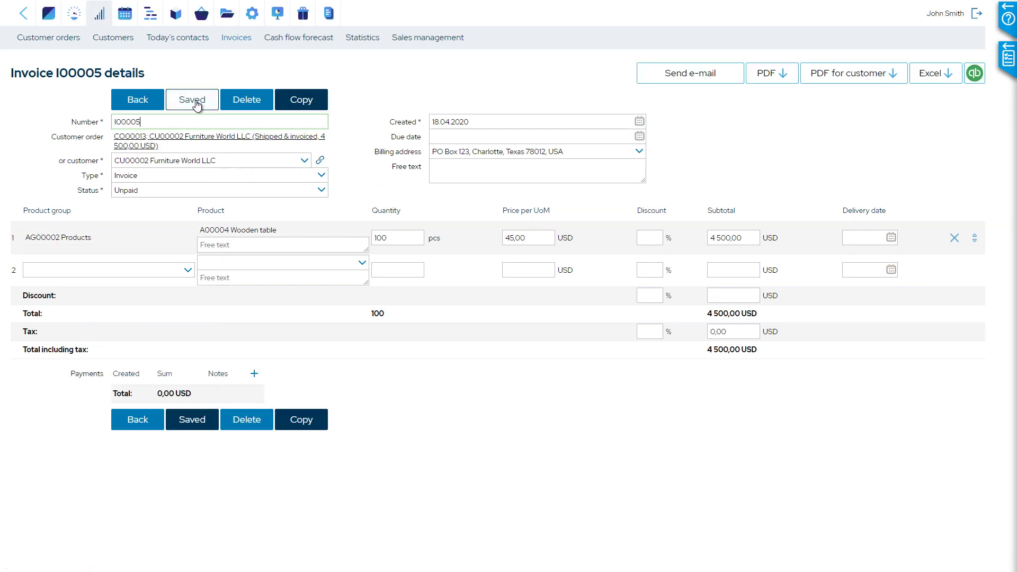
left_click(136, 100)
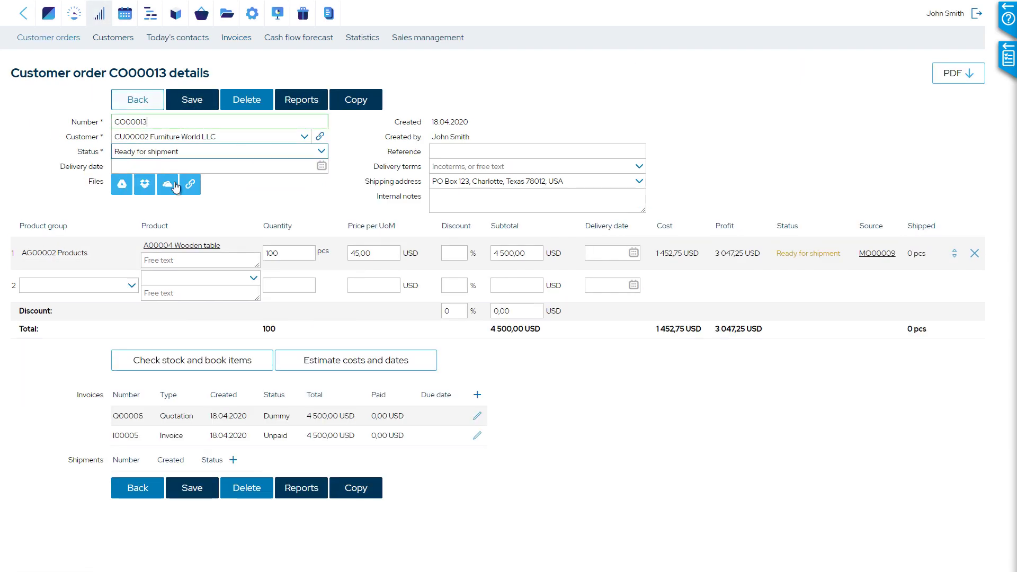
Add shipment S00005 dated 18.04.2020 and pick all 100 tables.
left_click(233, 460)
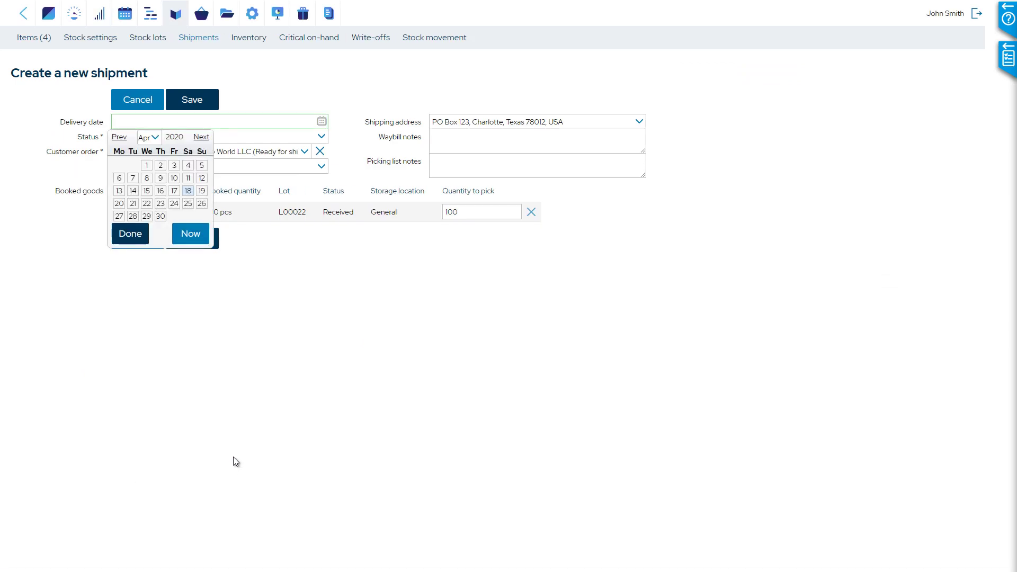
left_click(191, 193)
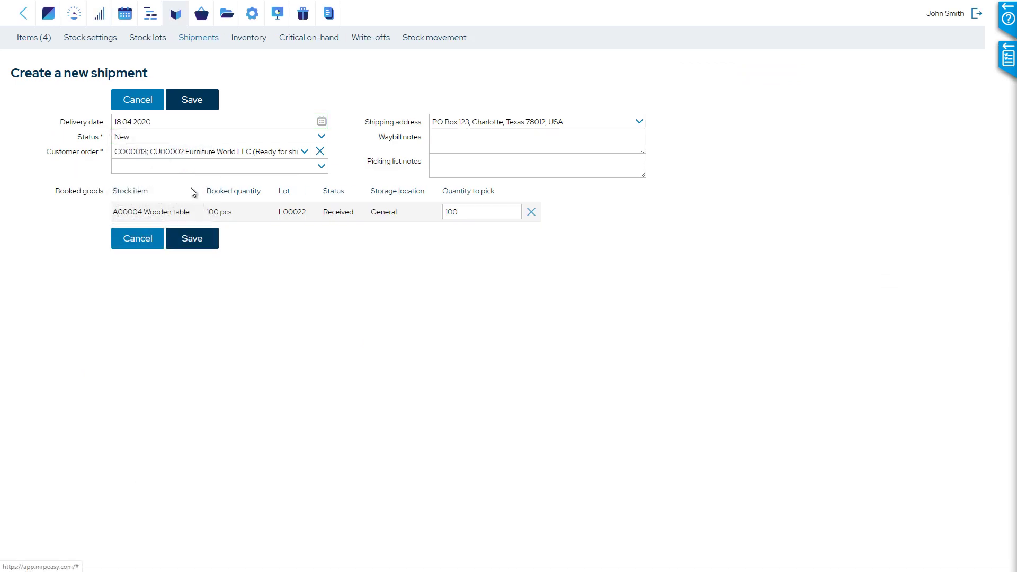
left_click(192, 102)
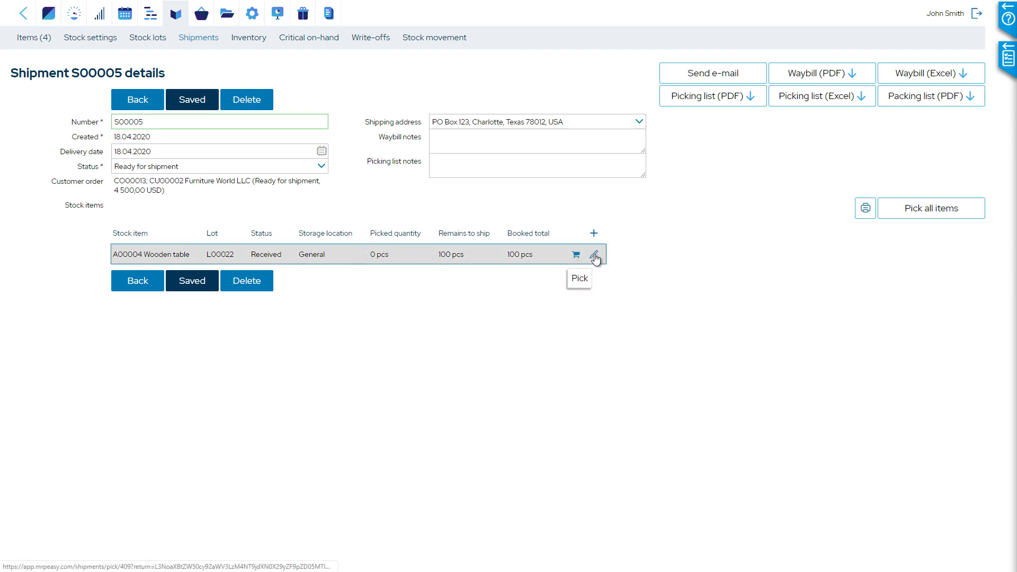
left_click(910, 210)
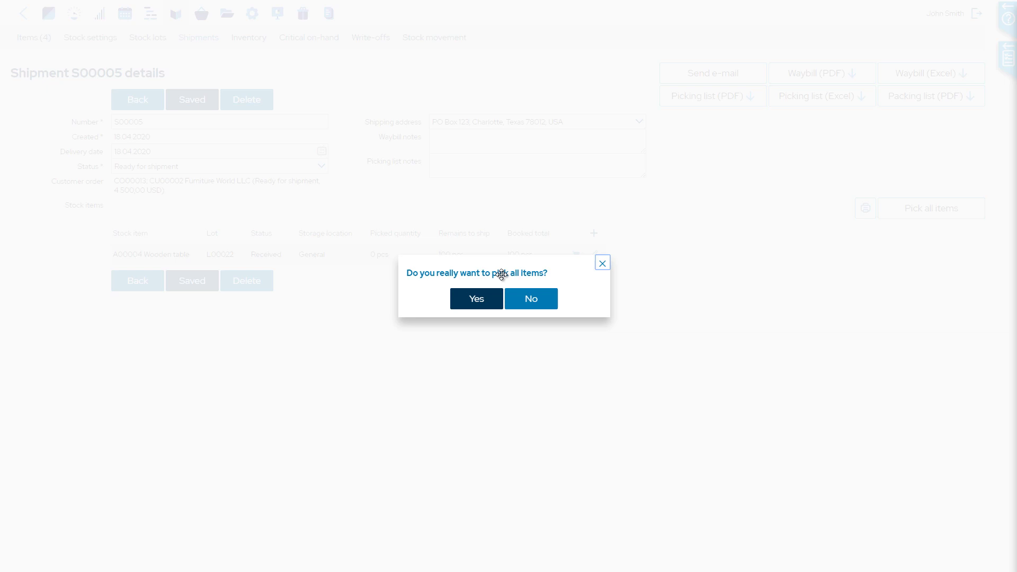
left_click(476, 298)
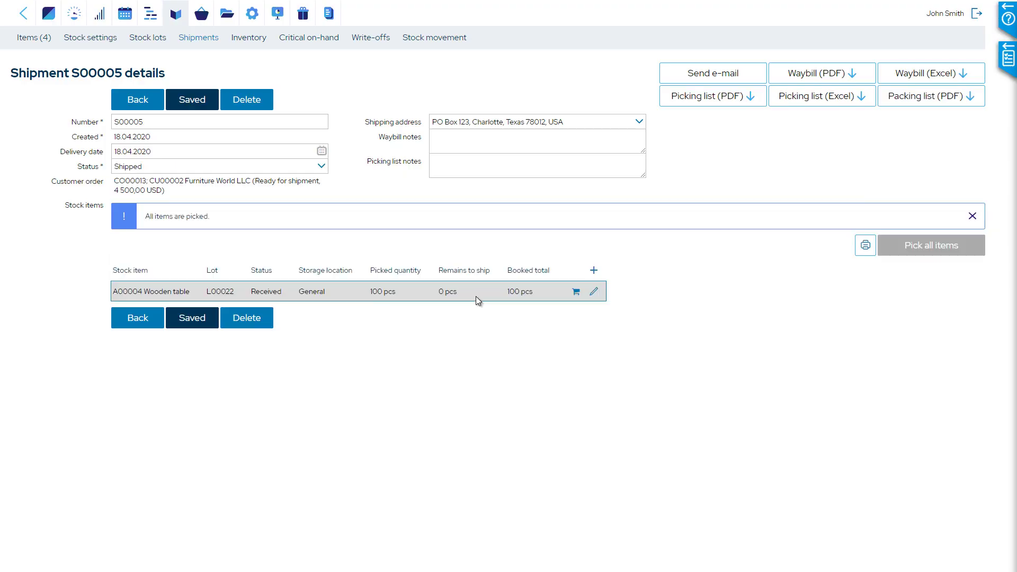
Go back to order CO00013, now Shipped & invoiced with 100 pcs shipped.
left_click(139, 100)
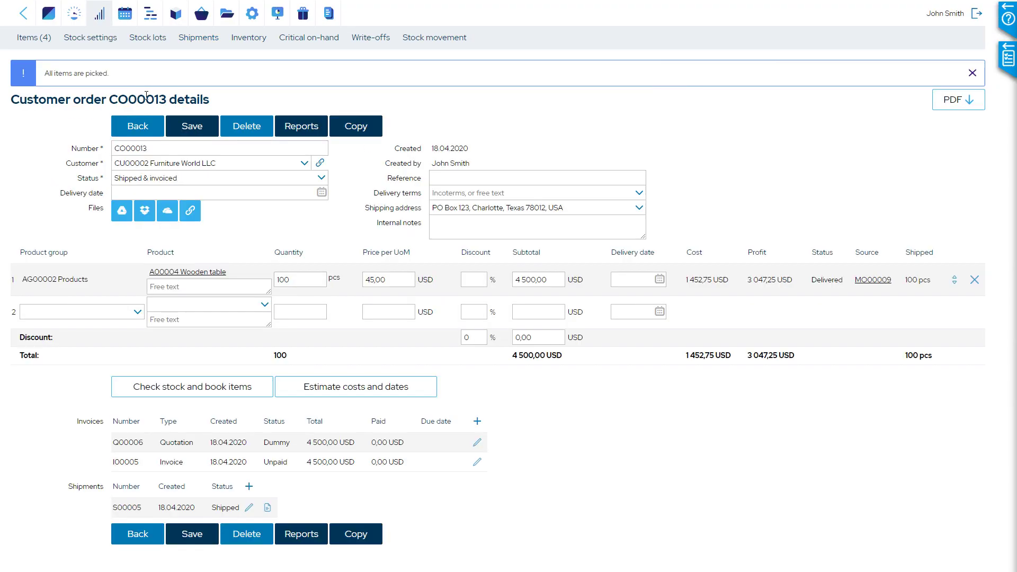